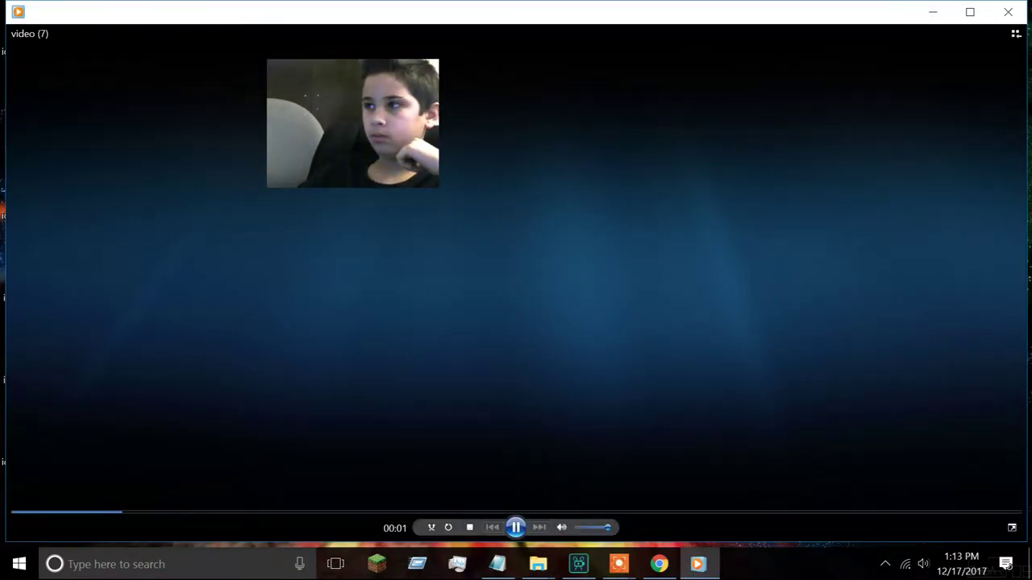
Add video (7).webm after video (6) in Movavi and play it to the LIKE/SUBSCRIBE end card.
click(1008, 12)
click(584, 567)
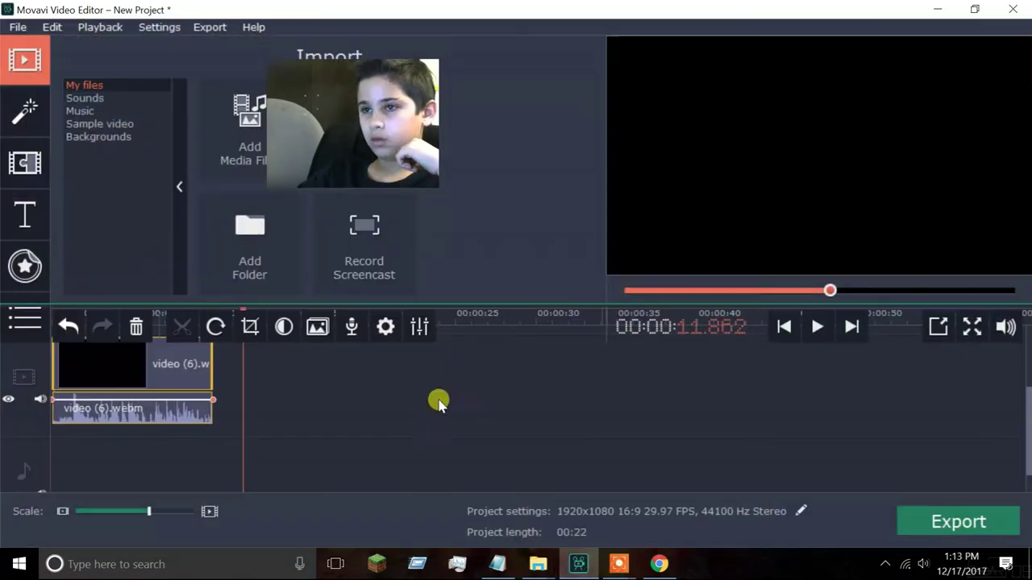
click(218, 134)
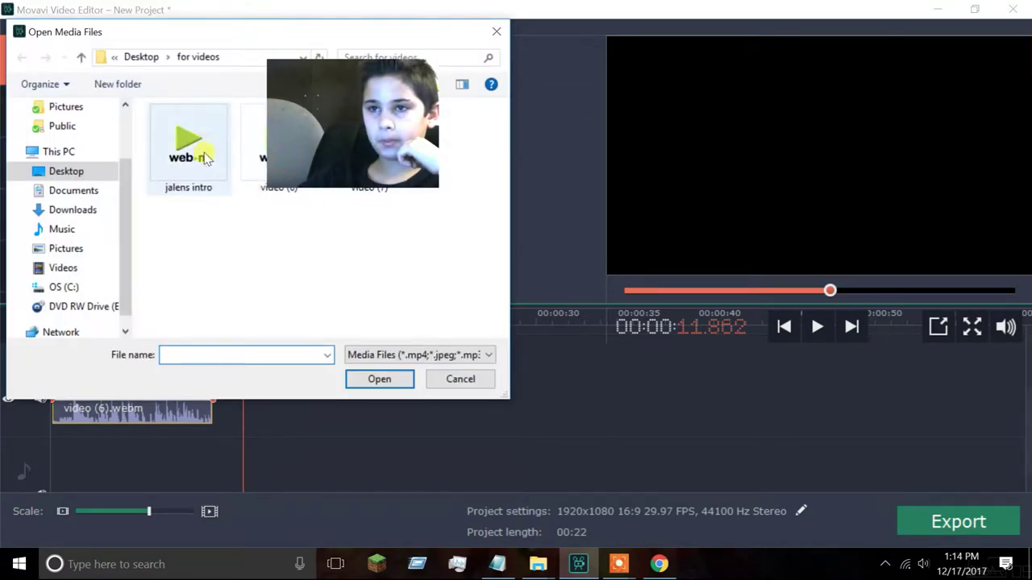
click(378, 379)
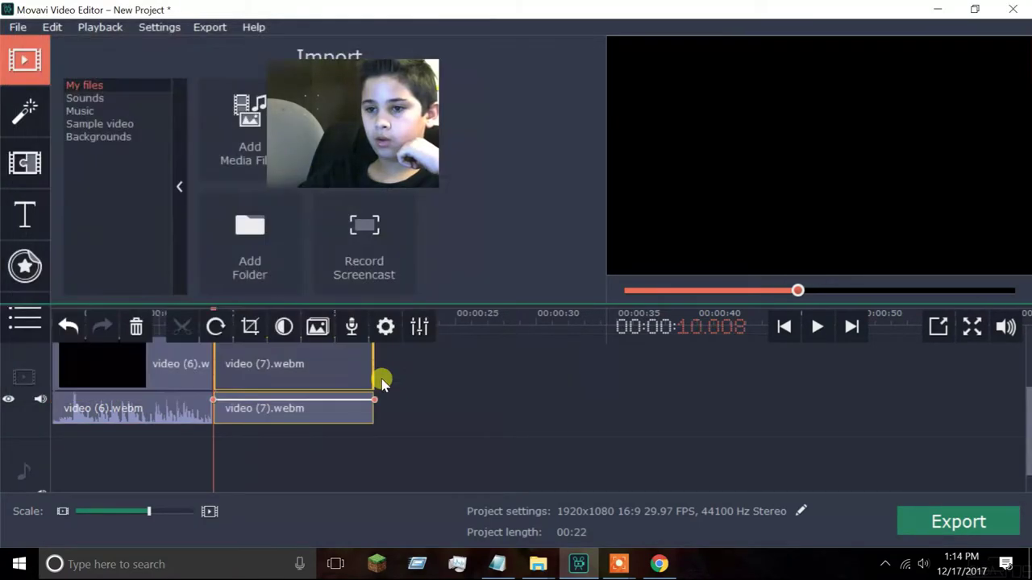
click(814, 326)
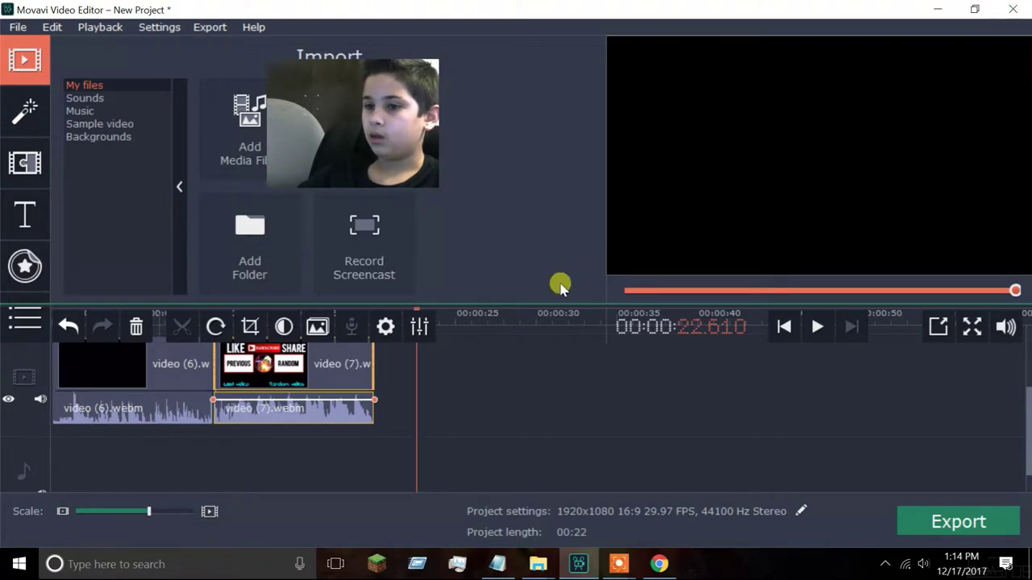
click(375, 380)
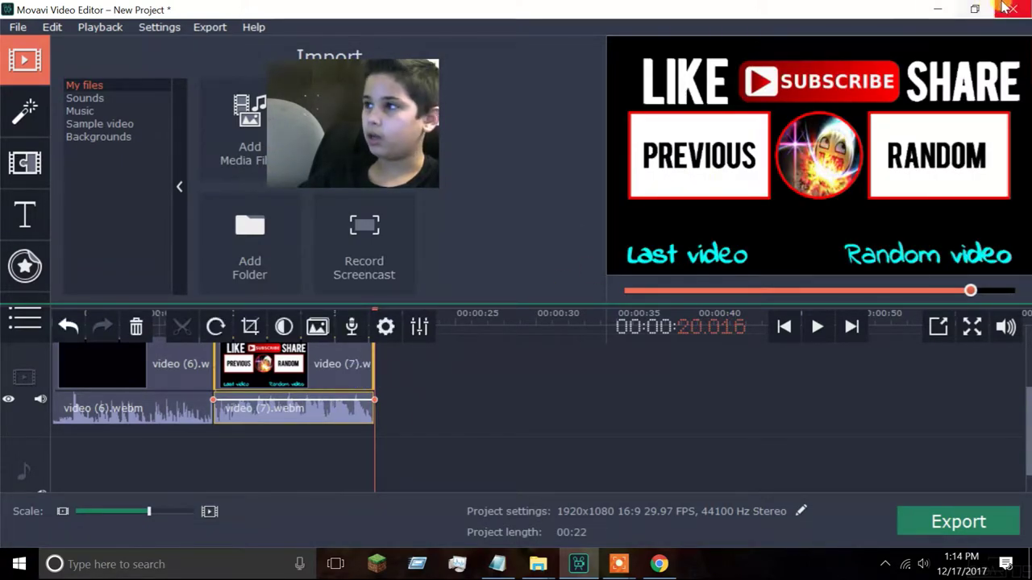
Minimize Movavi and the for videos folder, then bring Clipmaker back and show its scene objects.
click(938, 7)
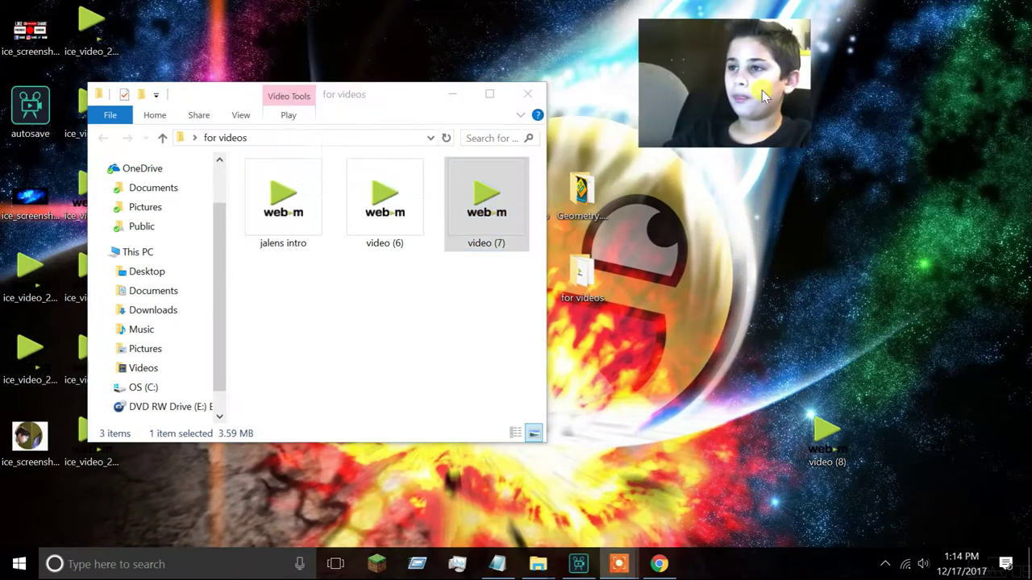
click(462, 100)
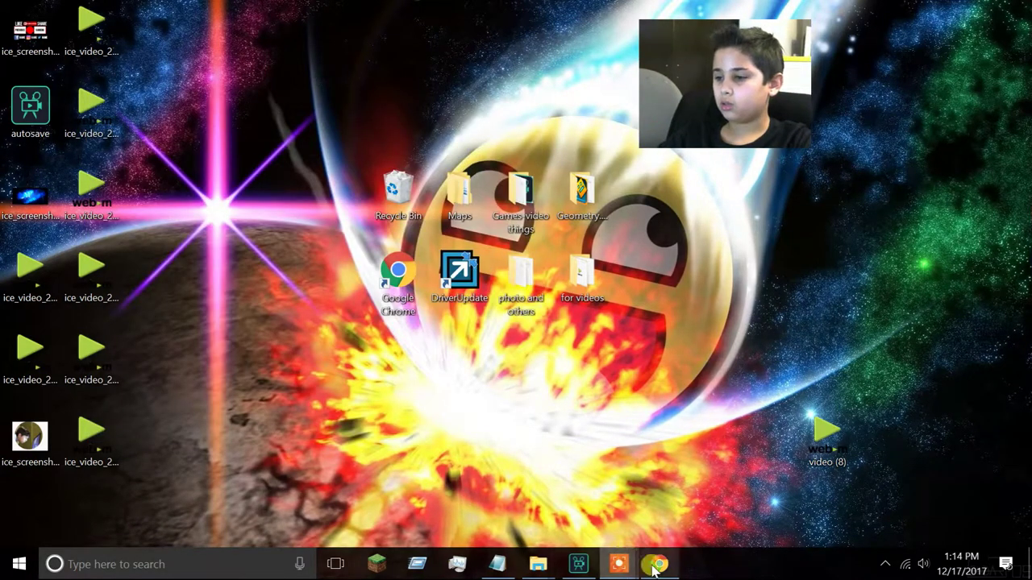
mouse_move(654, 567)
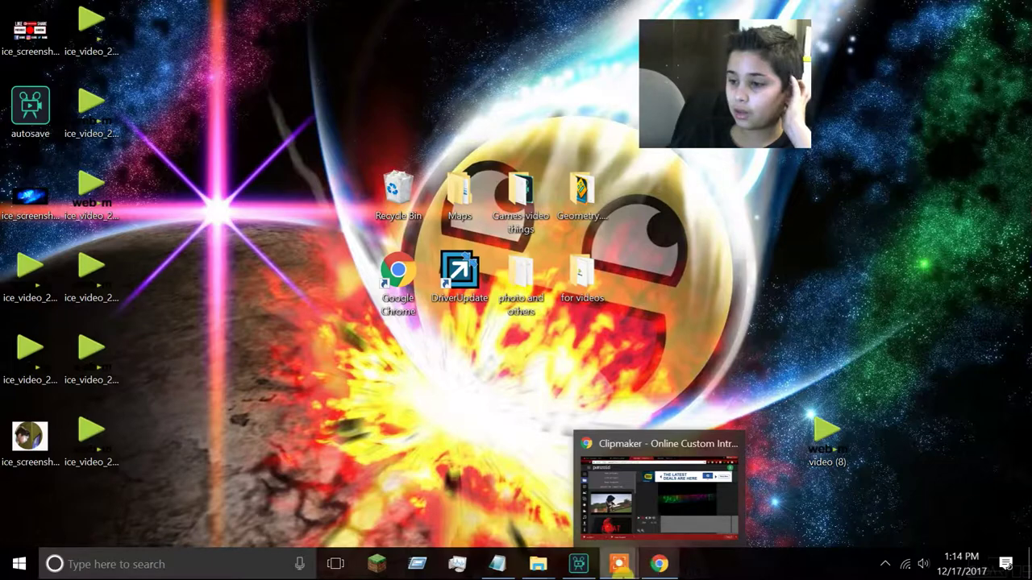
click(653, 564)
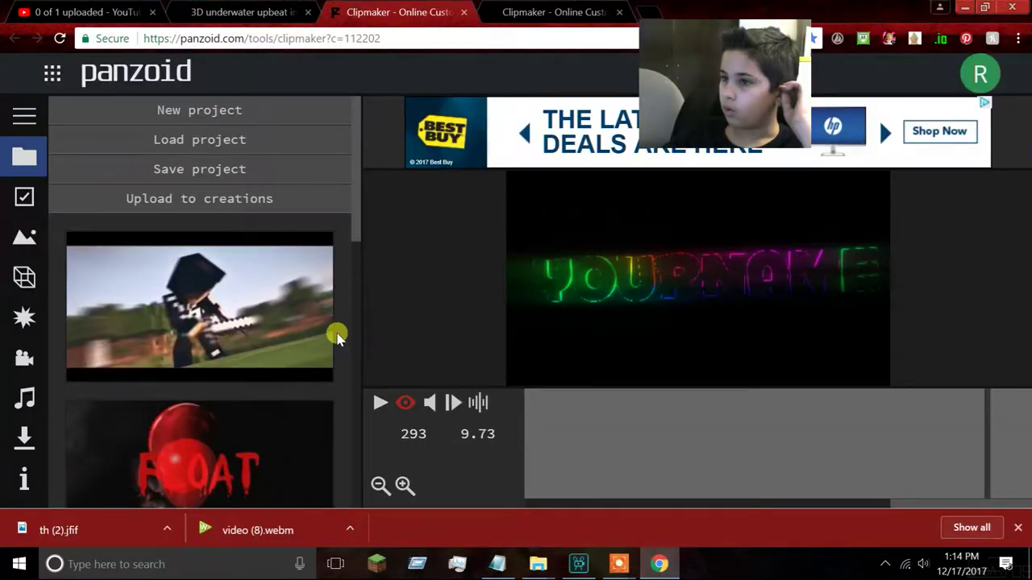
click(23, 274)
Scroll to Group: your, rewind the preview to the first frame, and open the first Text: YOUR object.
mouse_move(109, 167)
scroll(168, 164, down, 3)
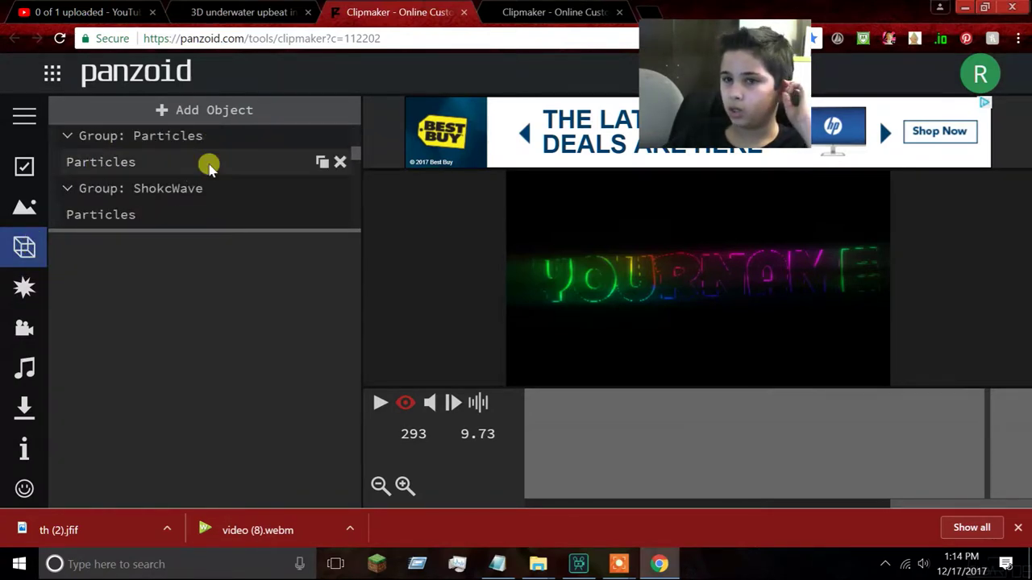
scroll(165, 173, down, 1)
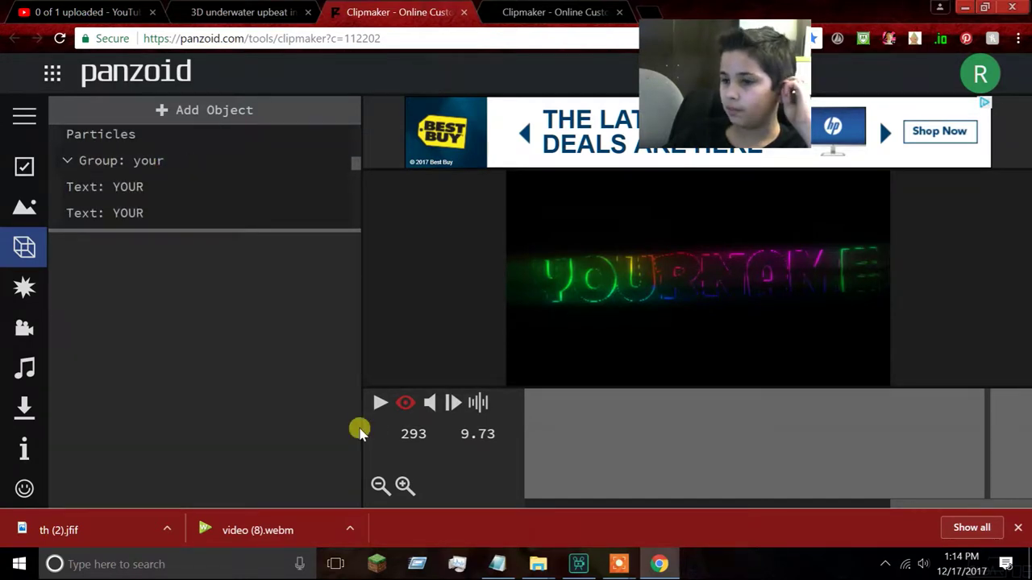
drag(987, 456, 642, 519)
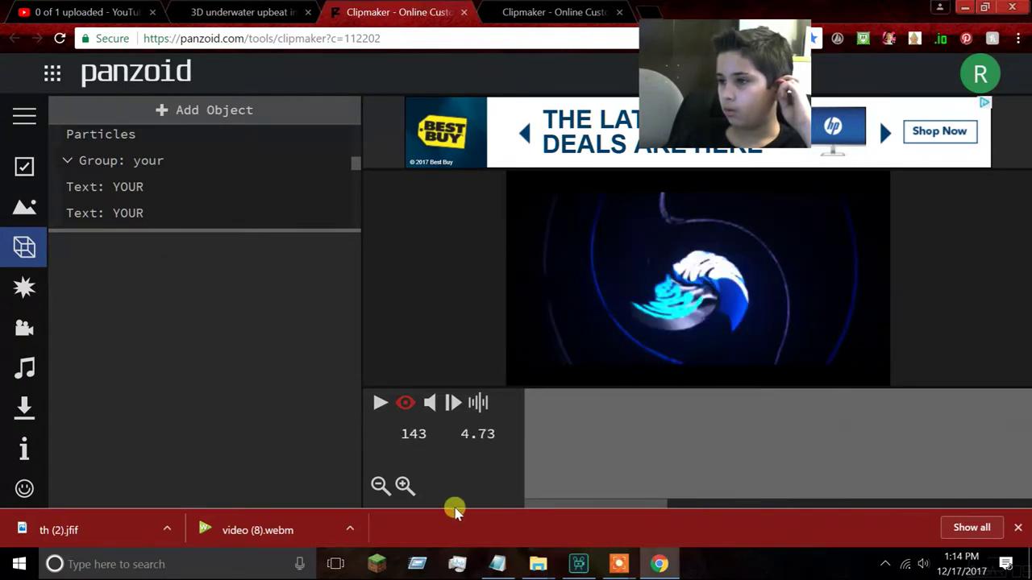
click(573, 457)
click(511, 454)
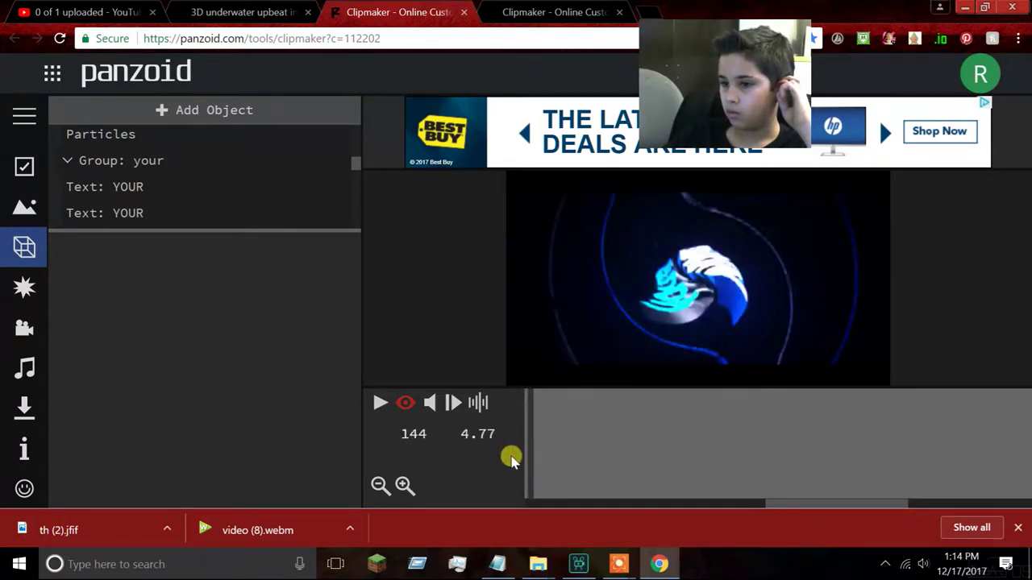
click(562, 491)
click(549, 497)
drag(829, 502, 511, 511)
click(575, 460)
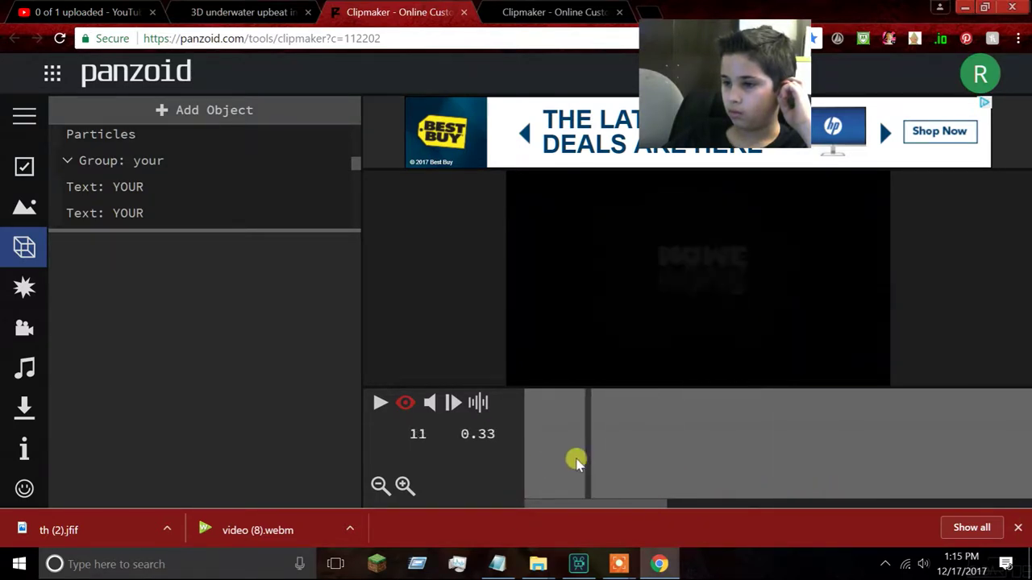
drag(589, 454, 497, 475)
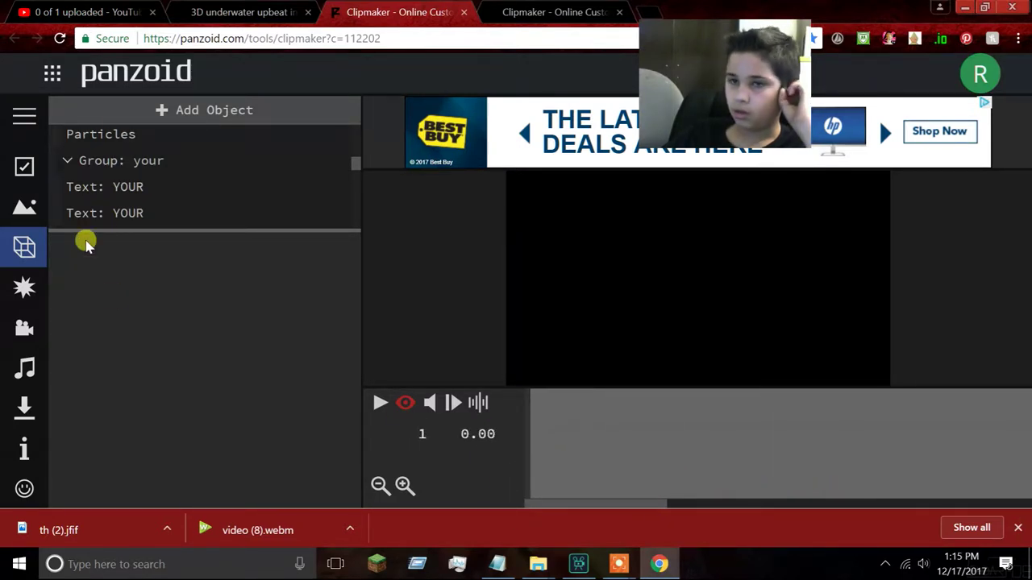
click(133, 190)
Replace YOUR with the creator's first name in both 3D text objects.
click(128, 282)
key(ctrl+a)
key(BackSpace)
text(Raiden)
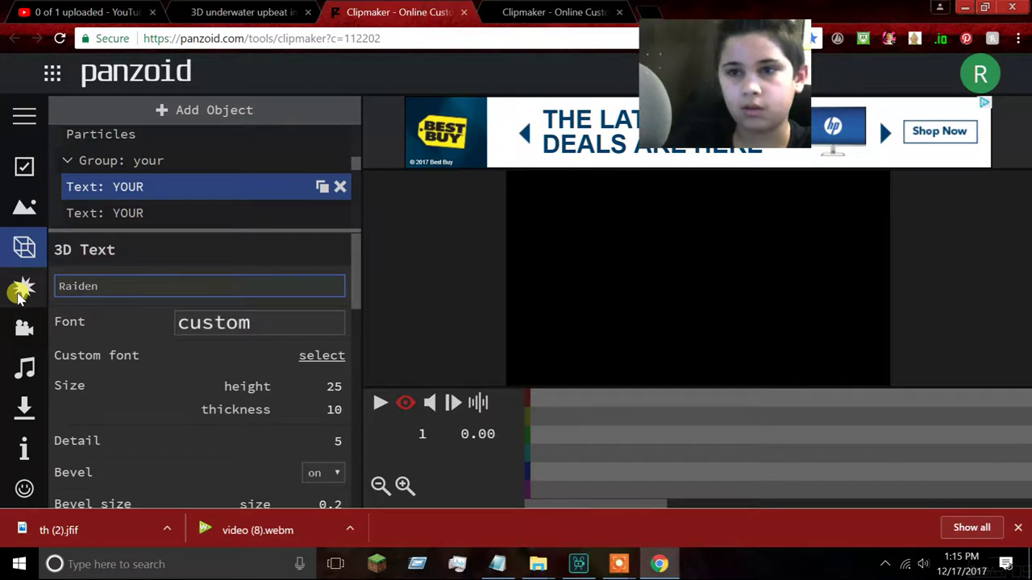
click(131, 215)
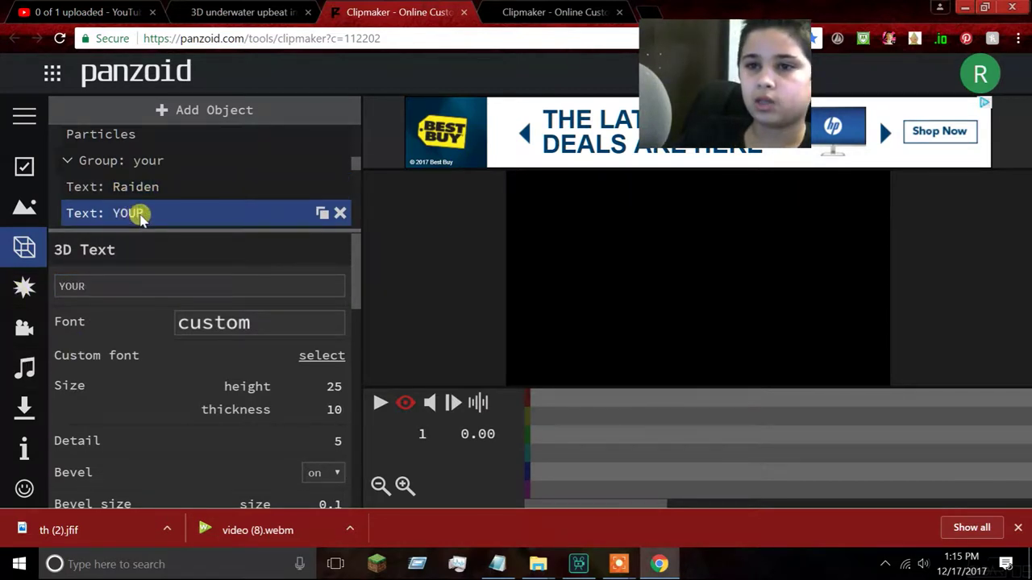
double_click(62, 287)
key(BackSpace)
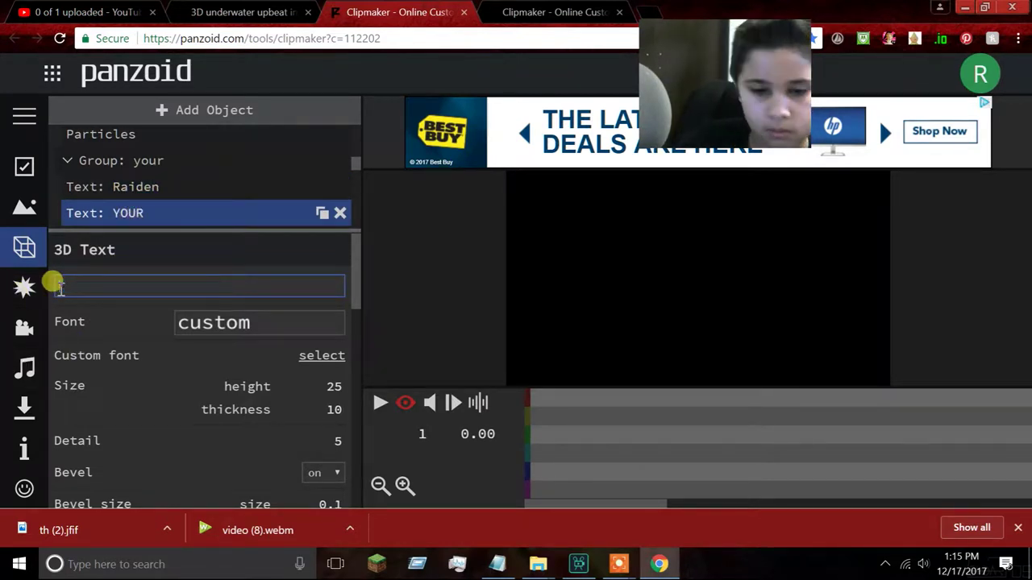
text(Raiden)
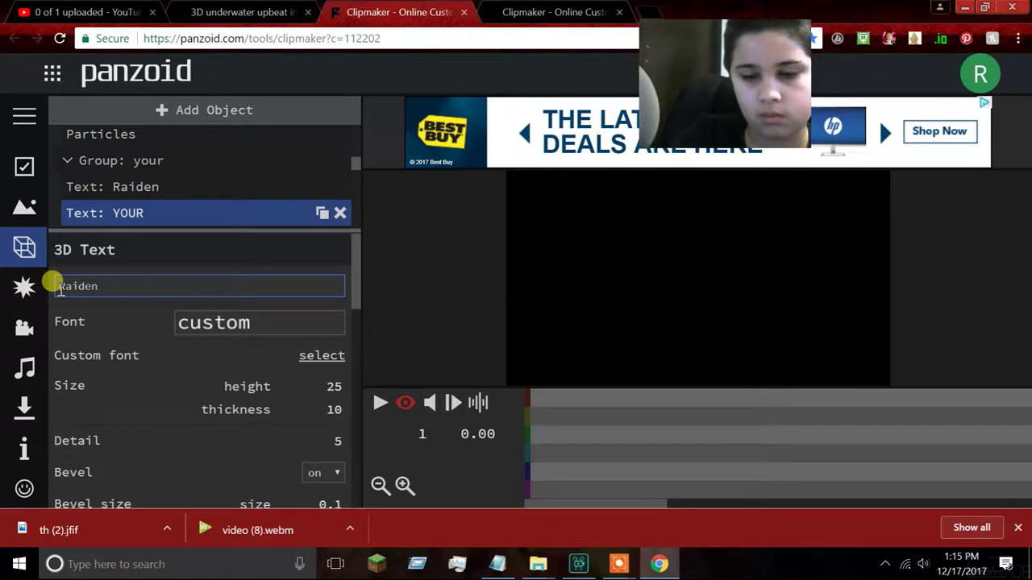
key(Return)
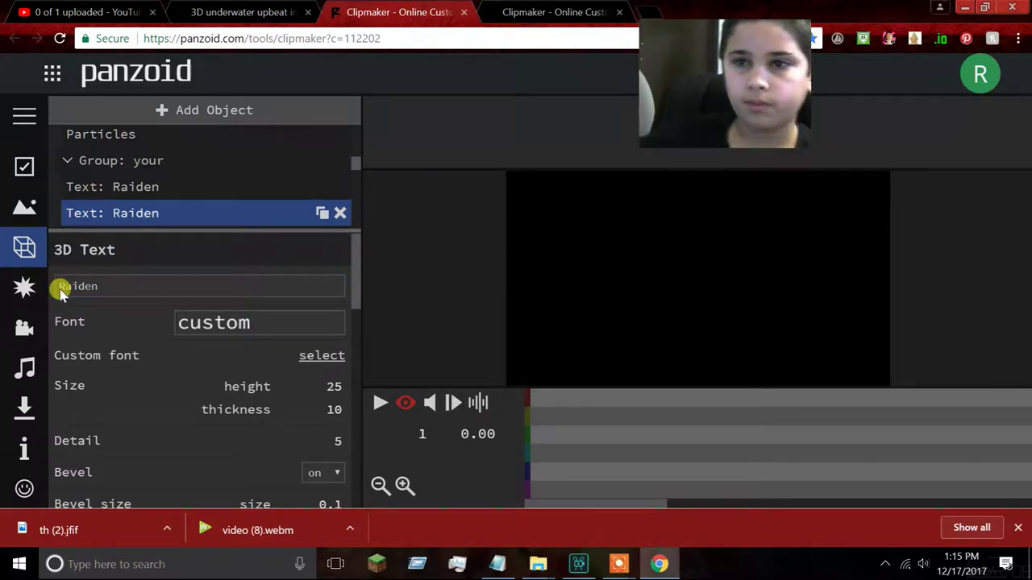
Set the first name text's font to PERMANENT MARK.
click(132, 185)
click(245, 323)
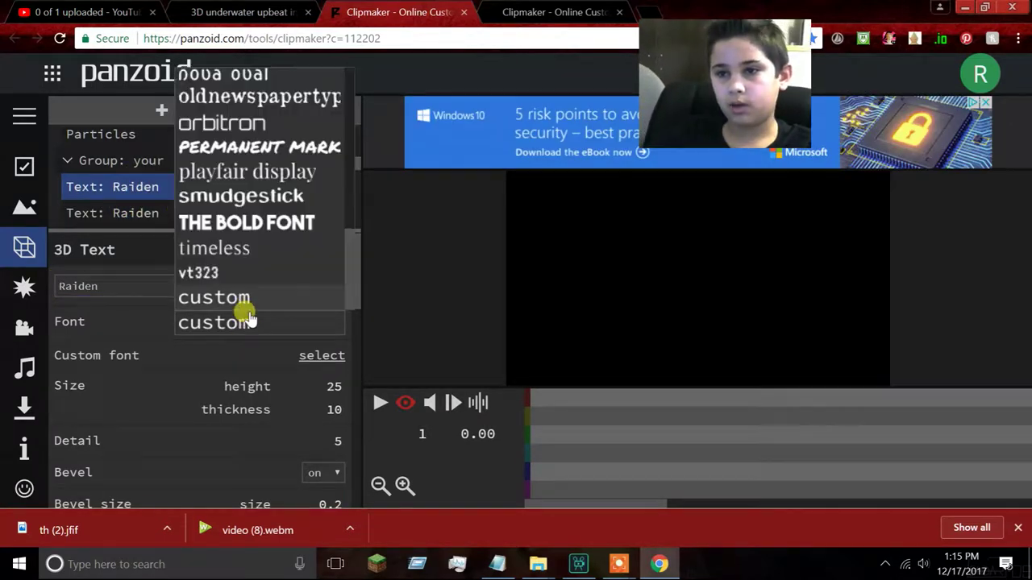
click(224, 282)
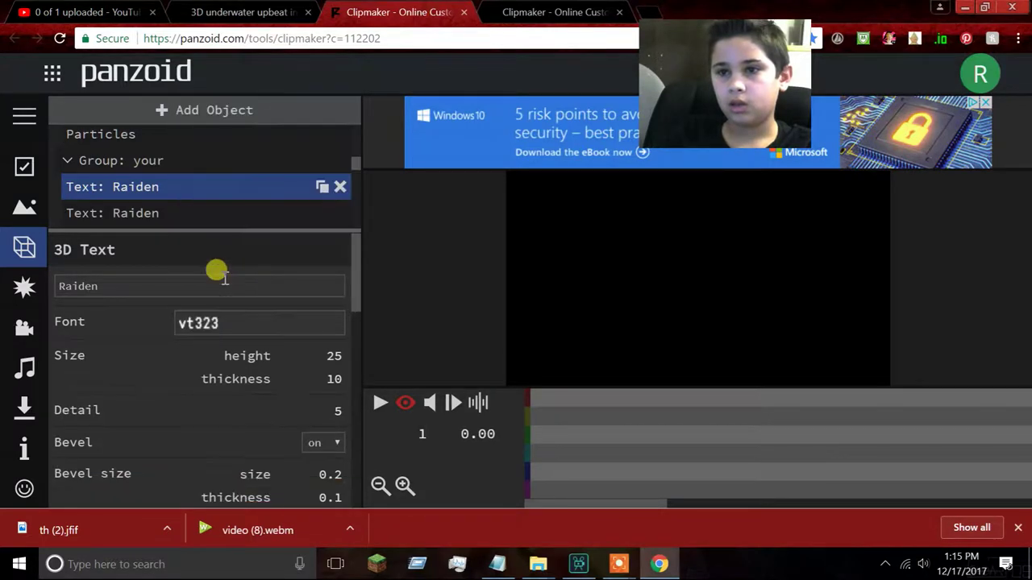
click(223, 324)
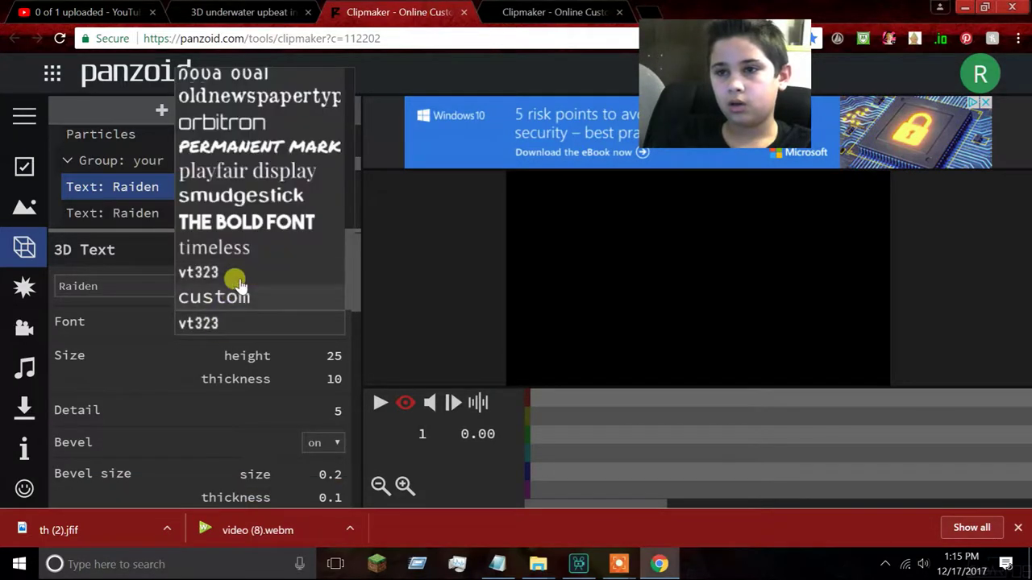
click(240, 146)
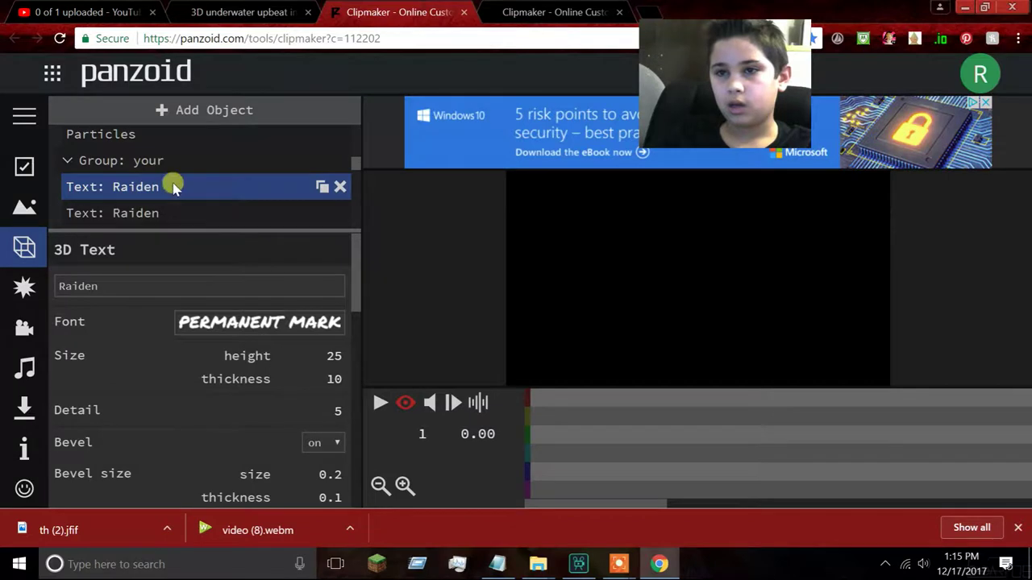
scroll(161, 188, down, 1)
click(141, 188)
Replace the NAME text with the creator's surname in the NAME text objects.
double_click(69, 282)
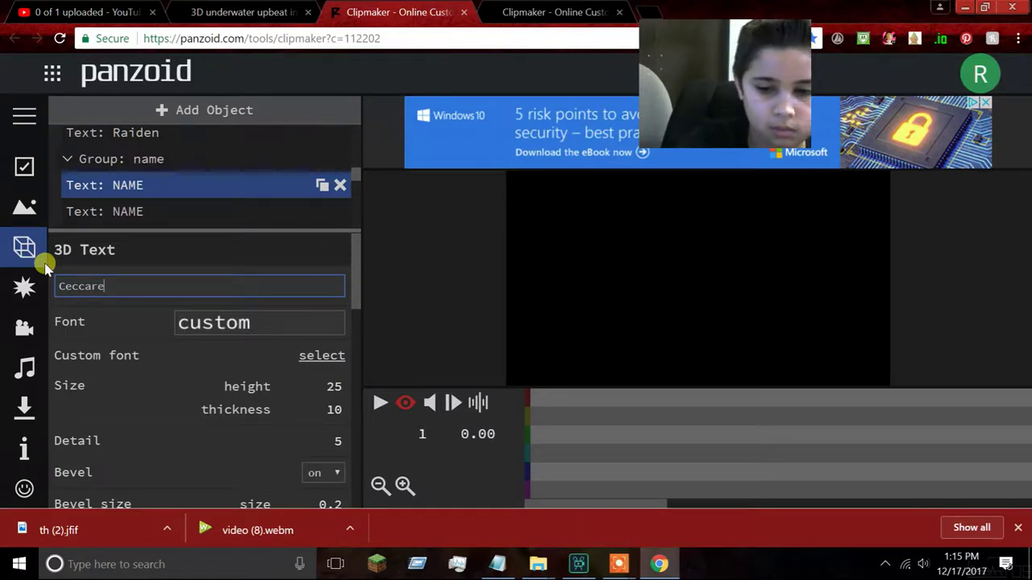
key(Return)
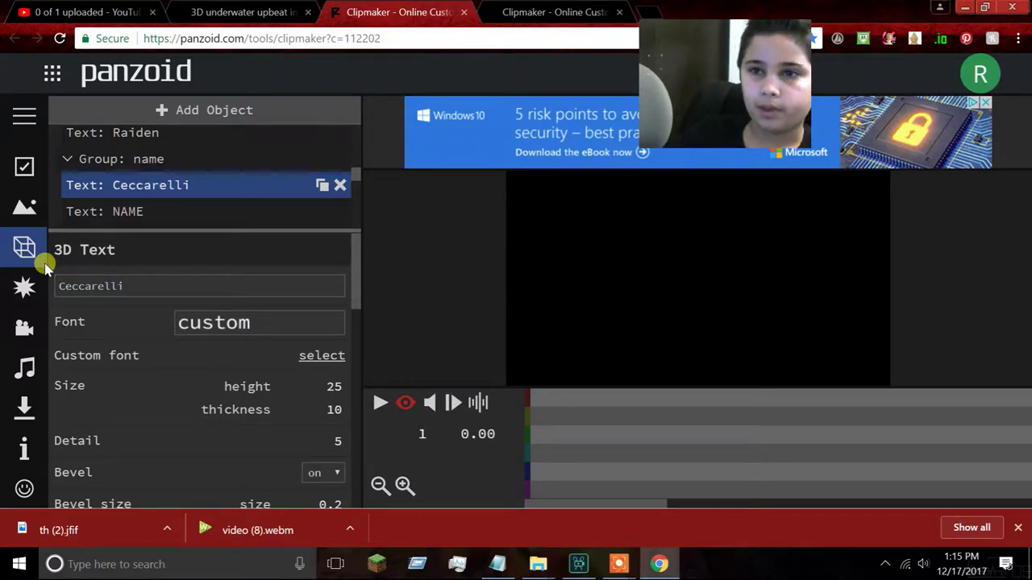
click(160, 208)
drag(88, 292, 44, 286)
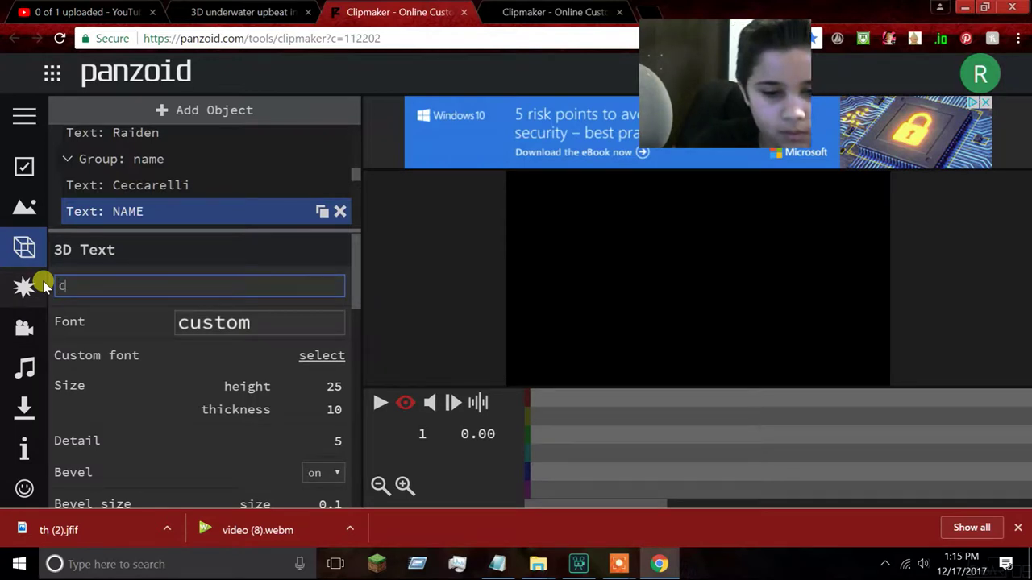
text(Ceccarel)
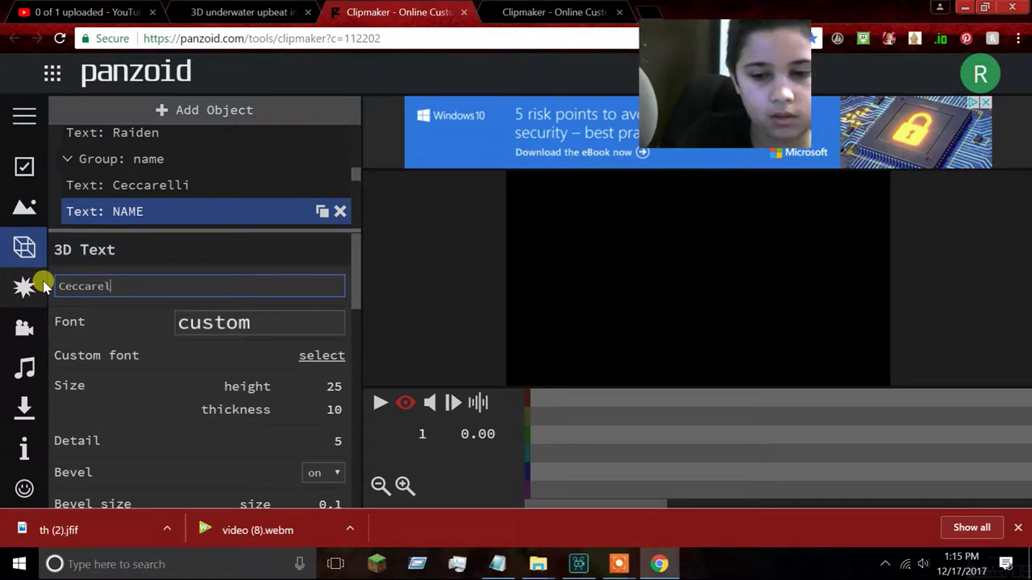
text(li)
key(Return)
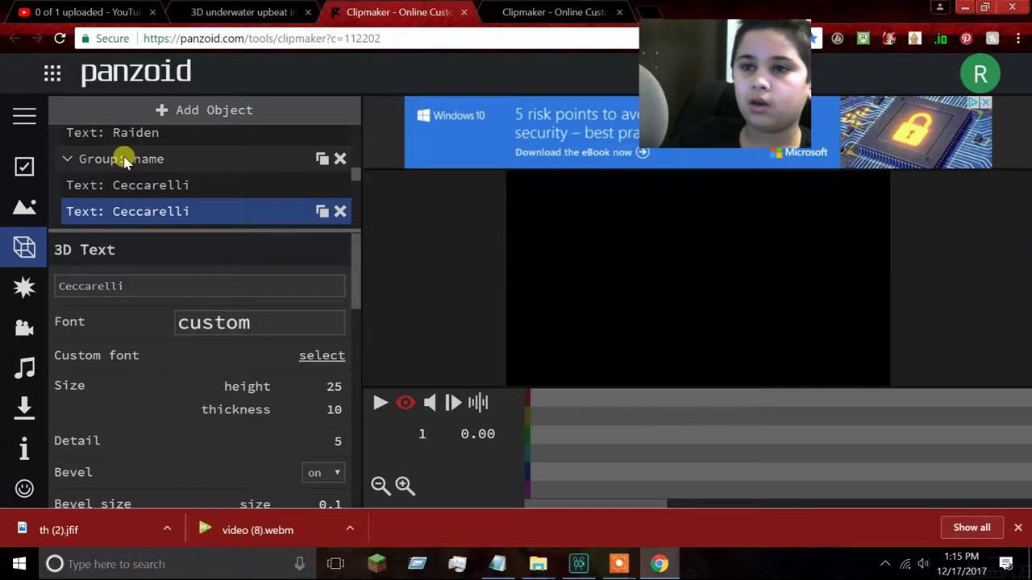
Give the surname text the PERMANENT MARK font.
click(242, 322)
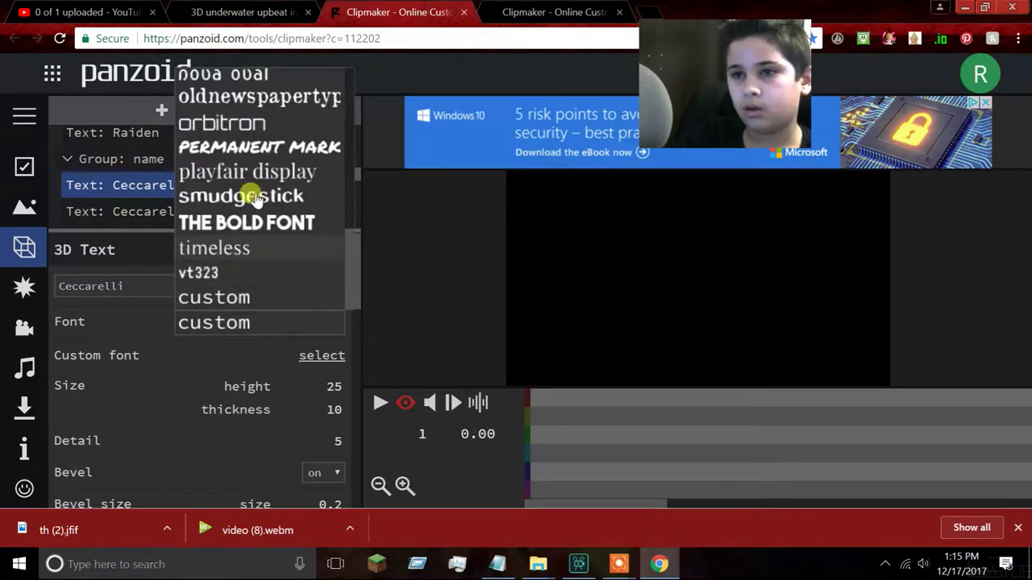
click(250, 149)
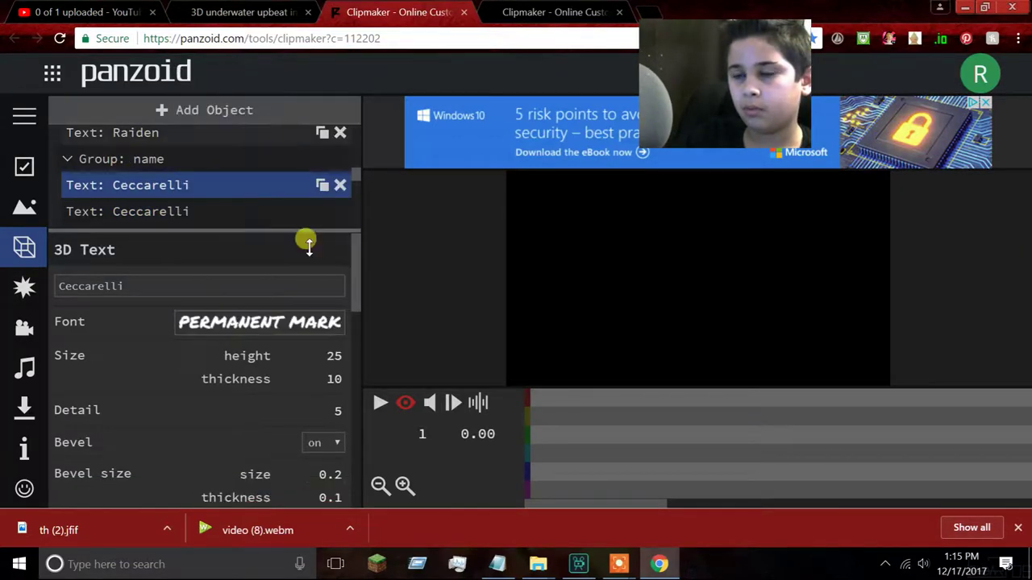
click(380, 403)
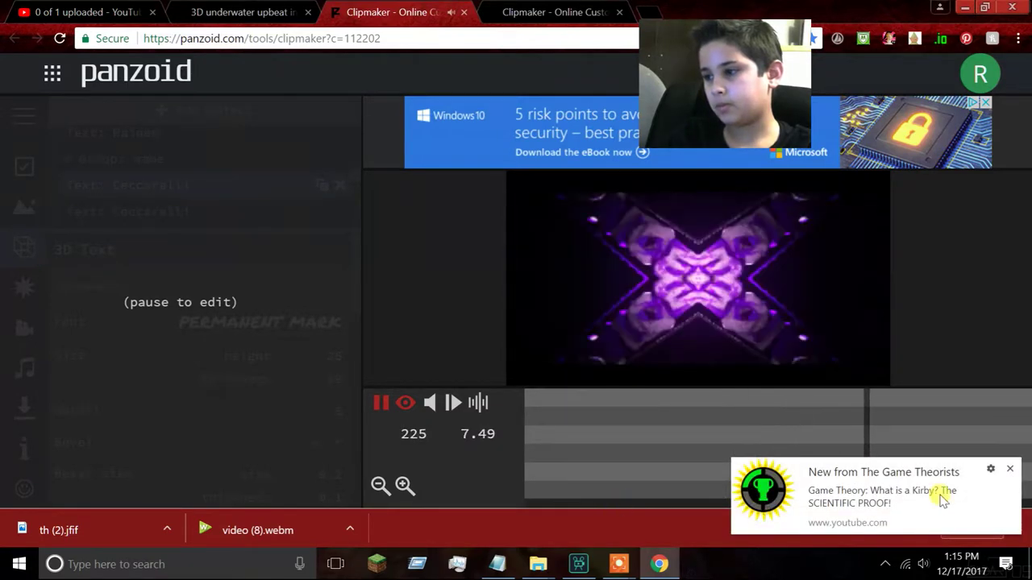
Let the intro preview play, dismiss the YouTube notification, and pause at frame 24.
click(1010, 471)
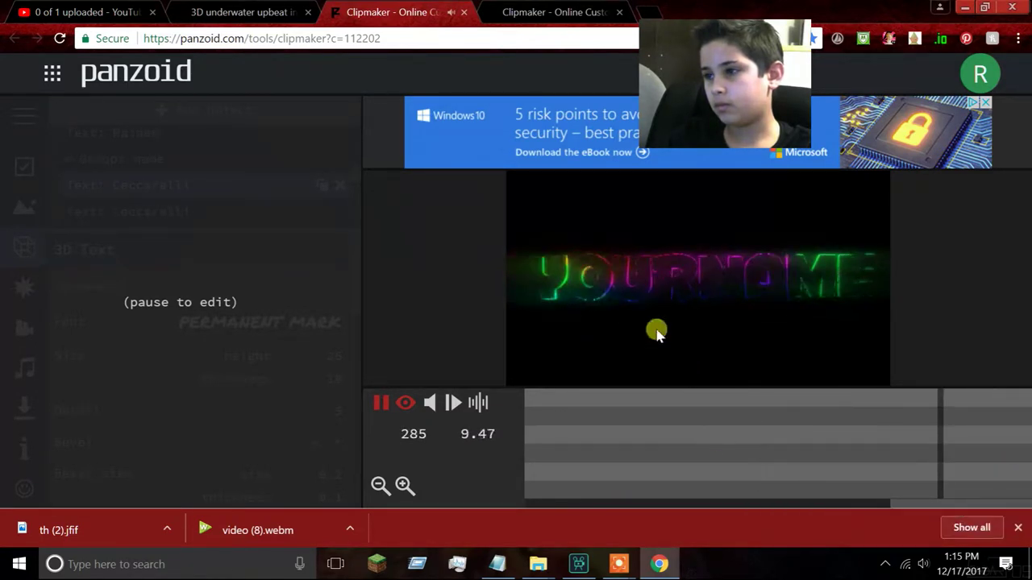
click(375, 405)
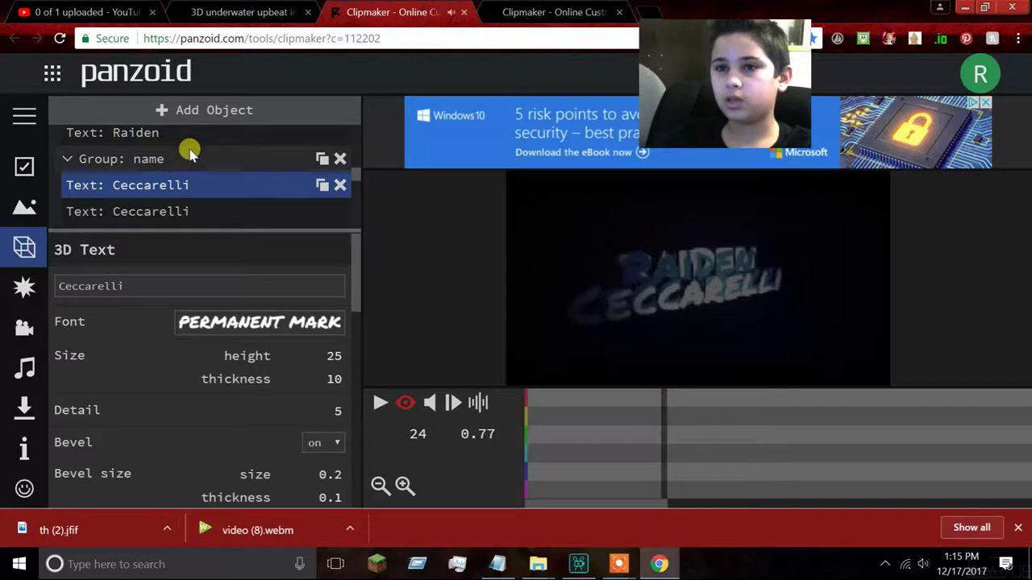
scroll(191, 166, down, 2)
scroll(183, 186, down, 5)
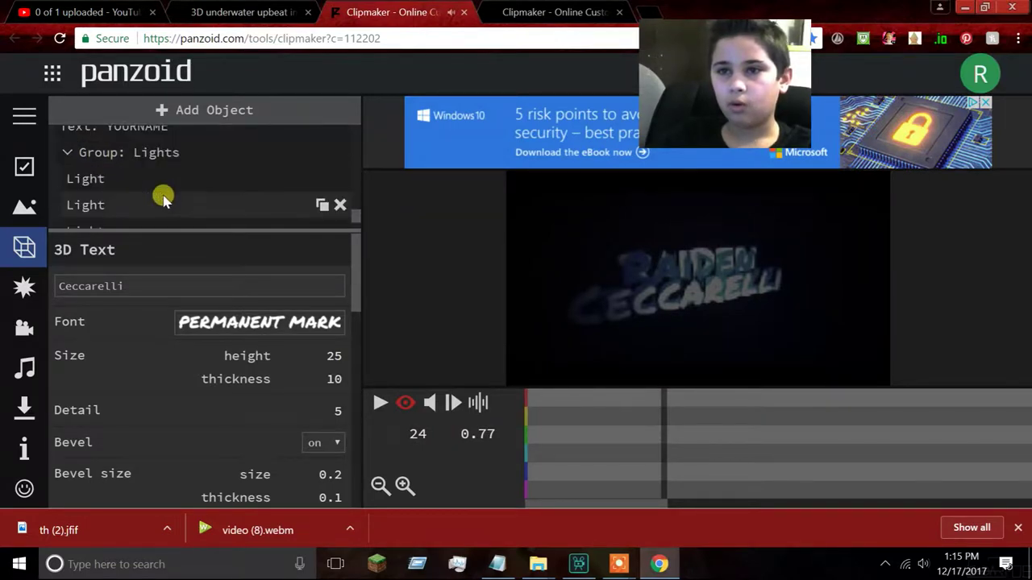
scroll(163, 187, up, 3)
scroll(146, 167, down, 2)
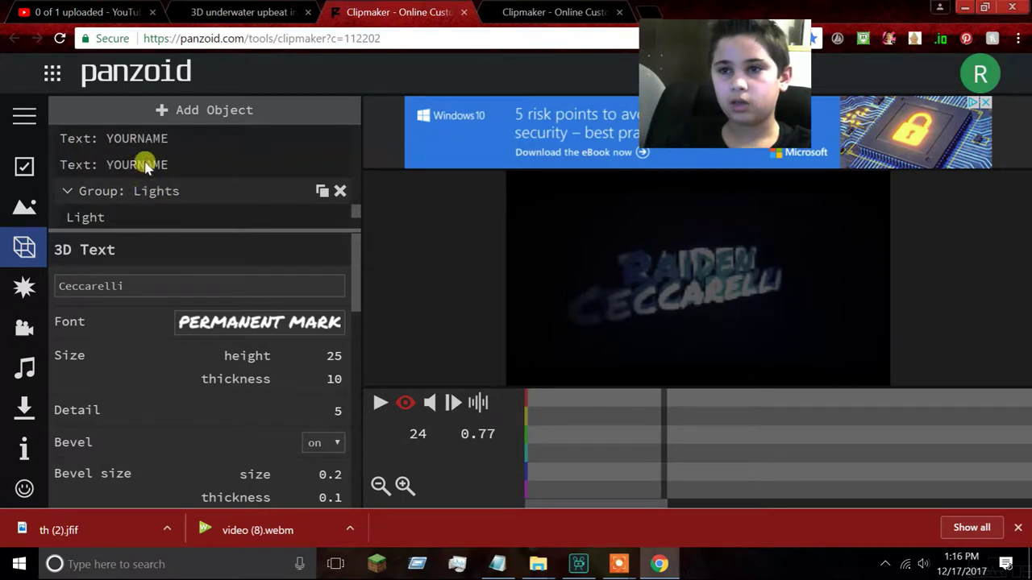
Change the first YOURNAME text to Epic Gamer and pick a new font for it.
click(153, 138)
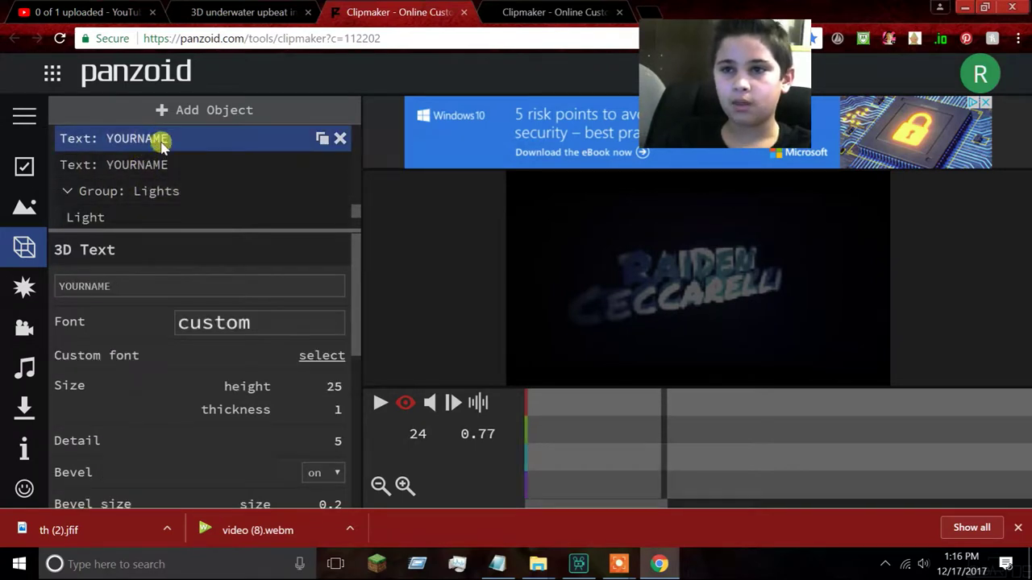
double_click(133, 283)
key(BackSpace)
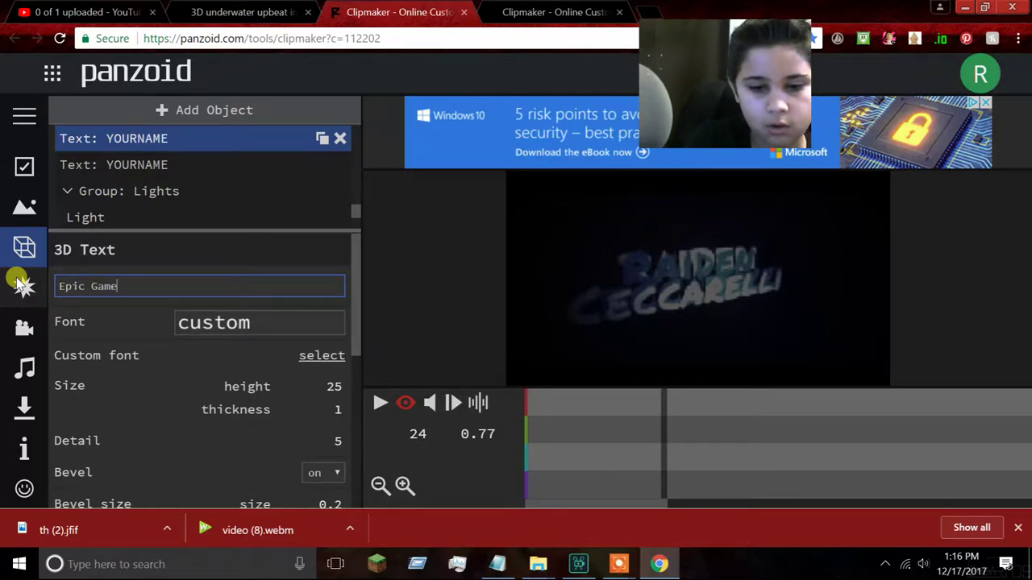
key(Return)
click(244, 319)
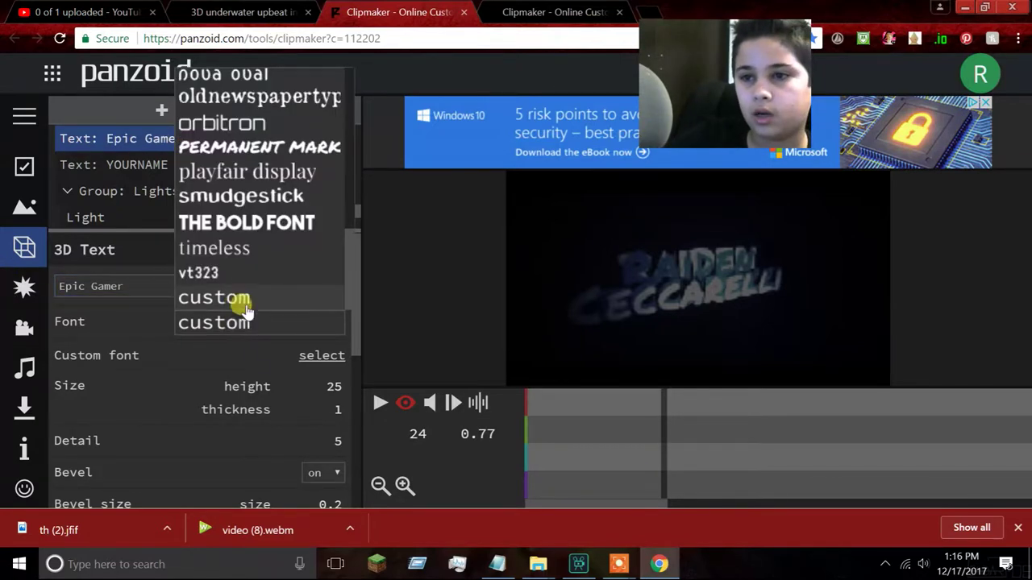
click(232, 146)
Change the second YOURNAME text to Epic Gamer.
click(152, 164)
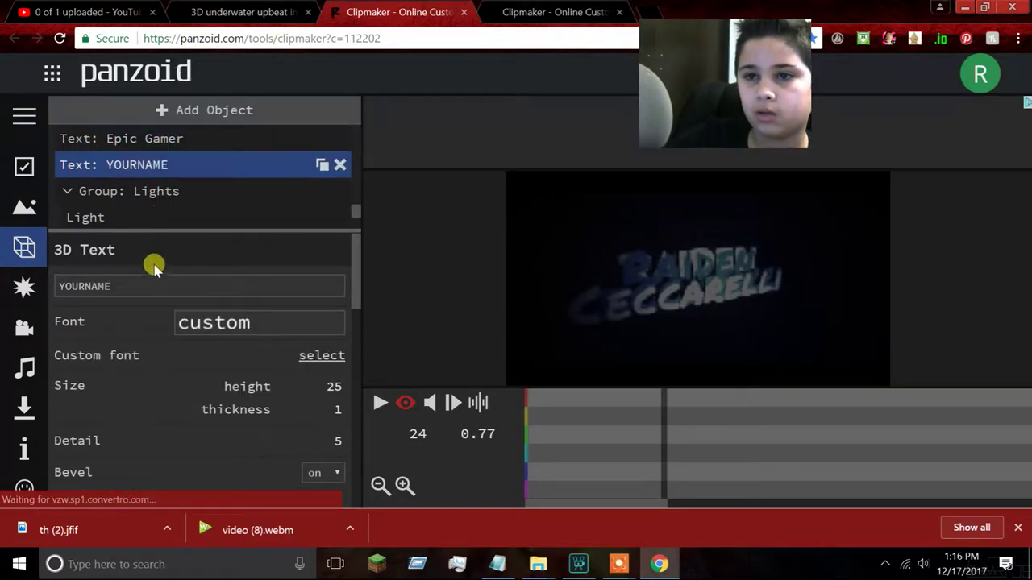
drag(111, 286, 57, 286)
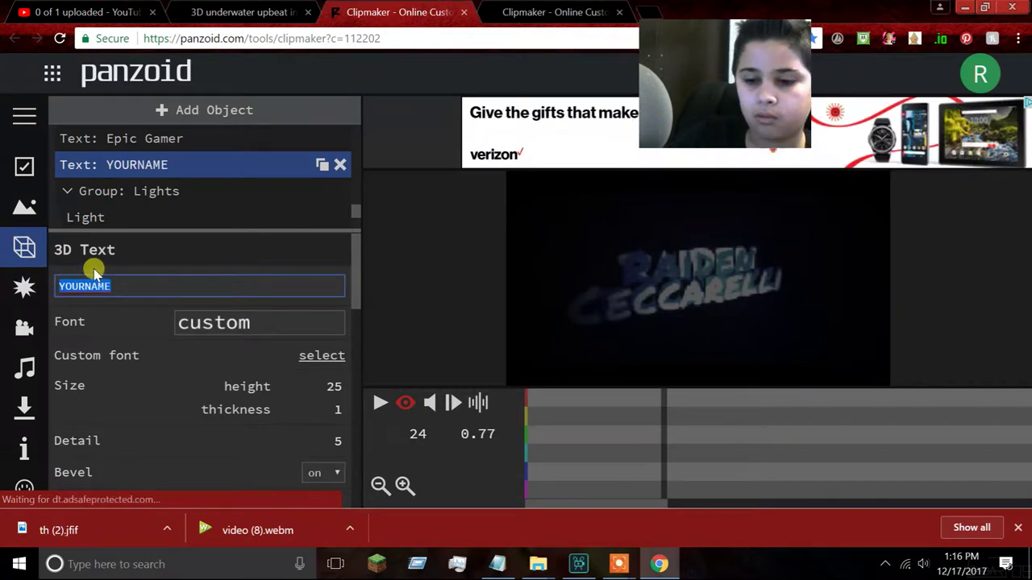
key(BackSpace)
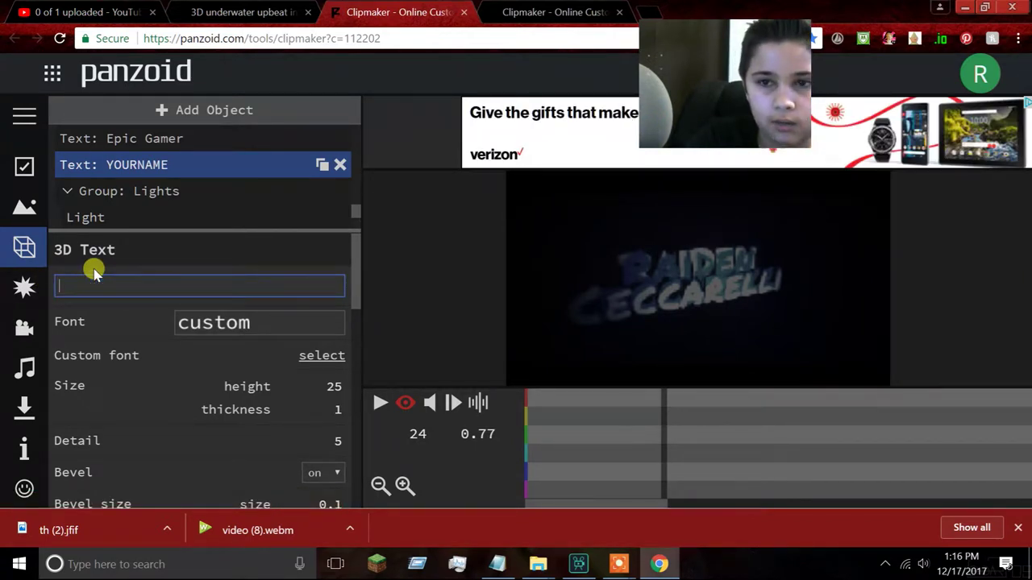
text(Epic Game)
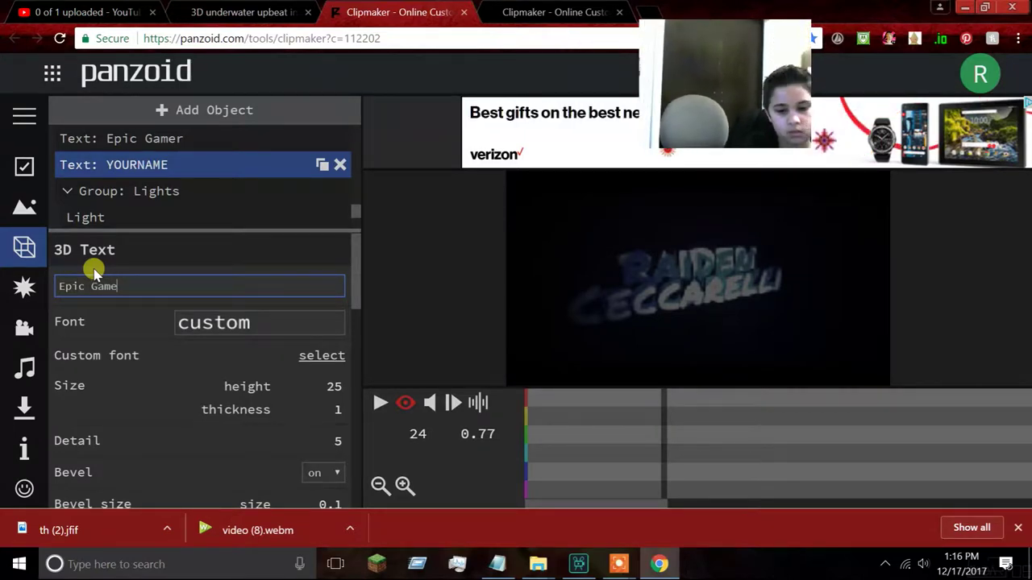
text(r)
click(94, 272)
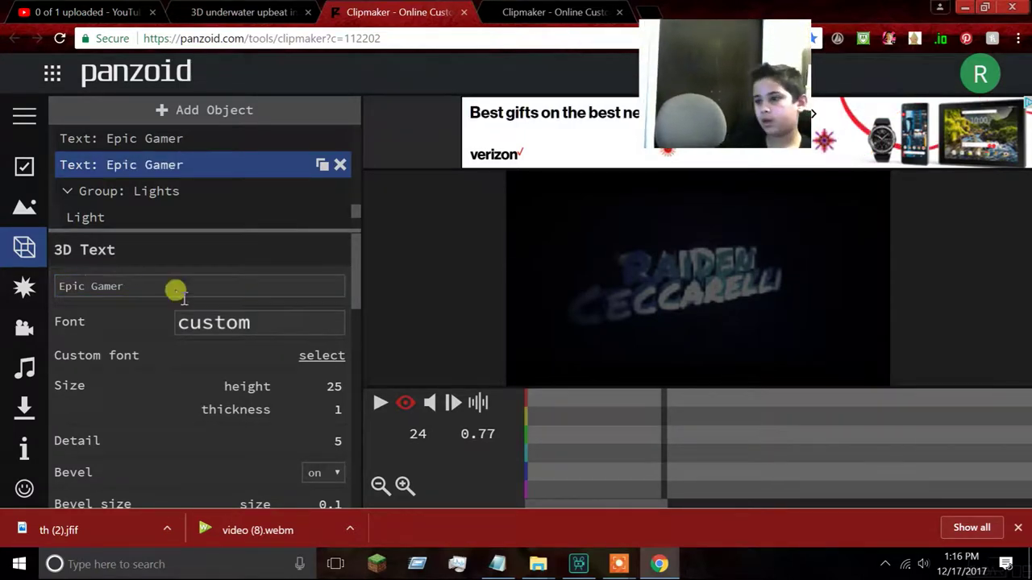
Preview the intro, then open the video download settings and render mode choices.
click(378, 403)
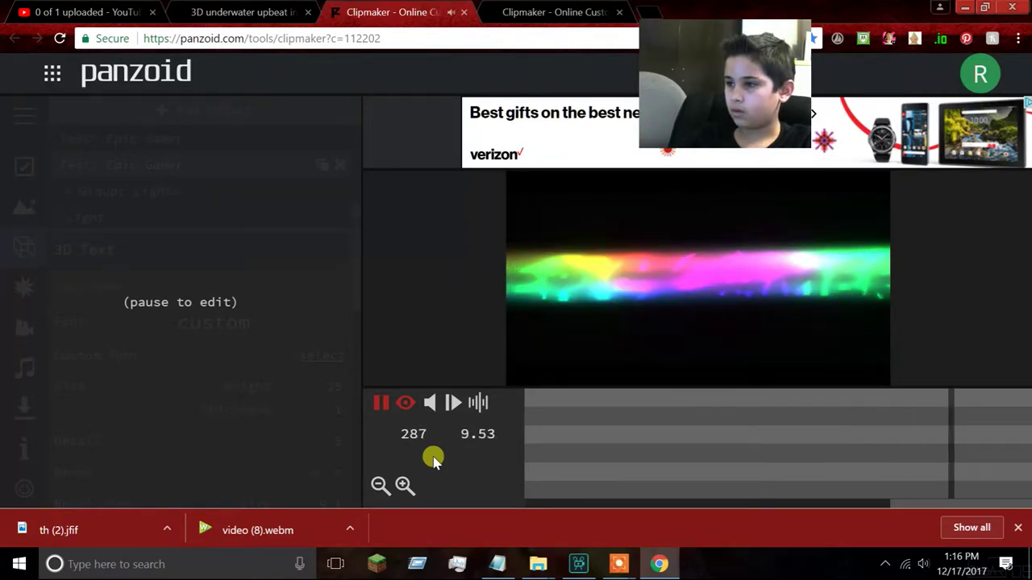
click(379, 404)
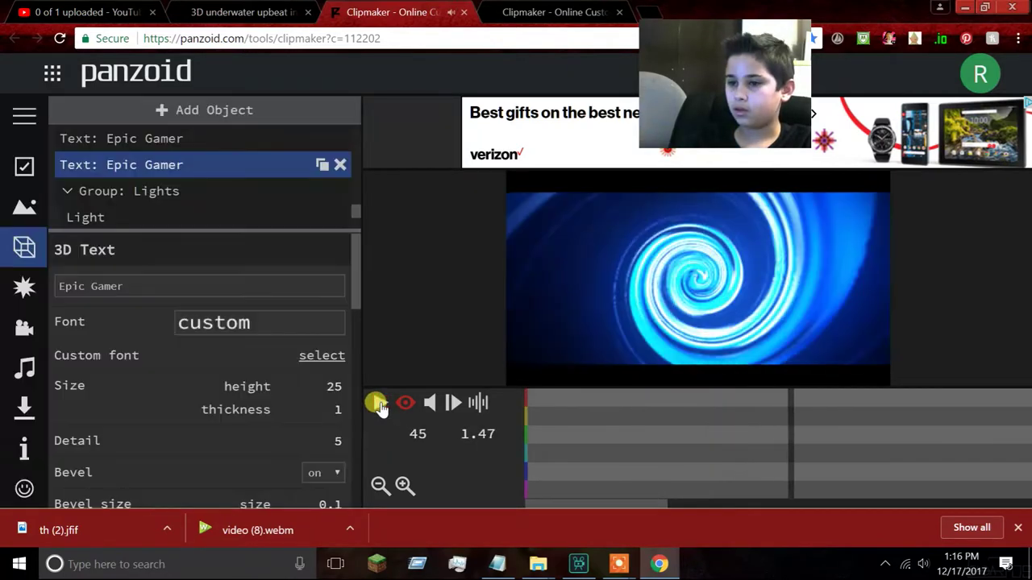
scroll(323, 432, down, 3)
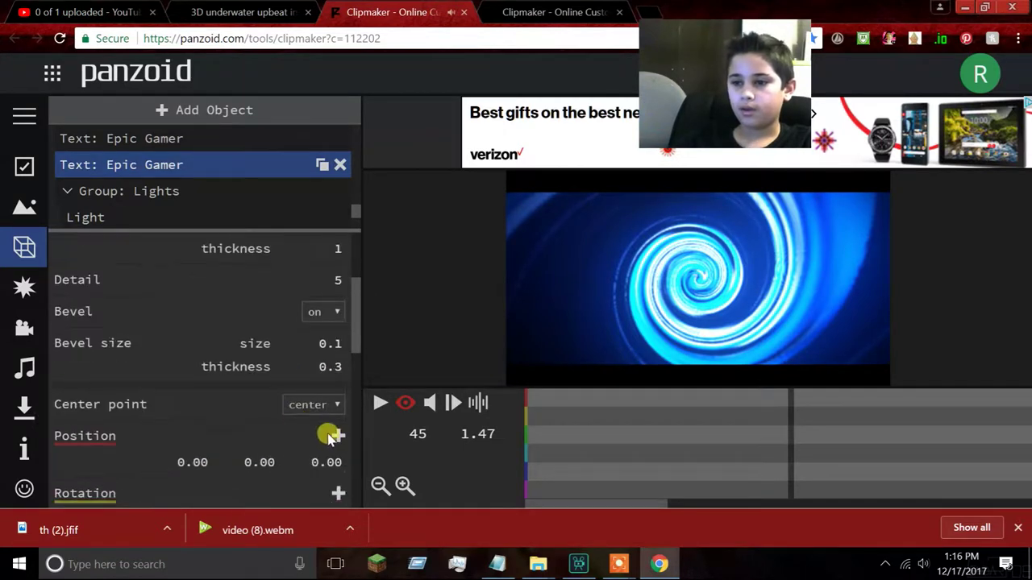
click(25, 405)
click(278, 145)
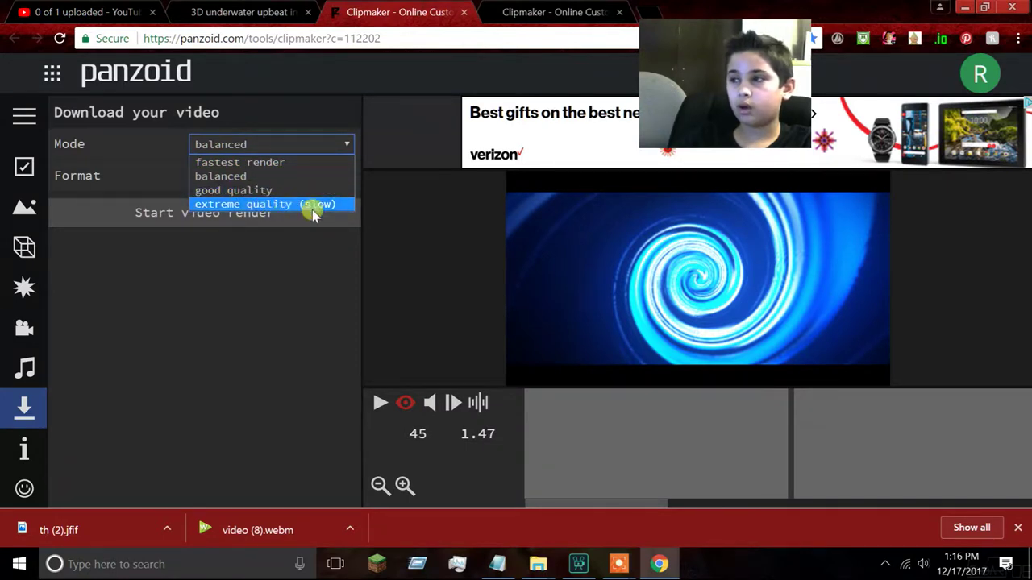
Keep balanced render mode and set the output format to .webm (vp8/opus).
click(287, 296)
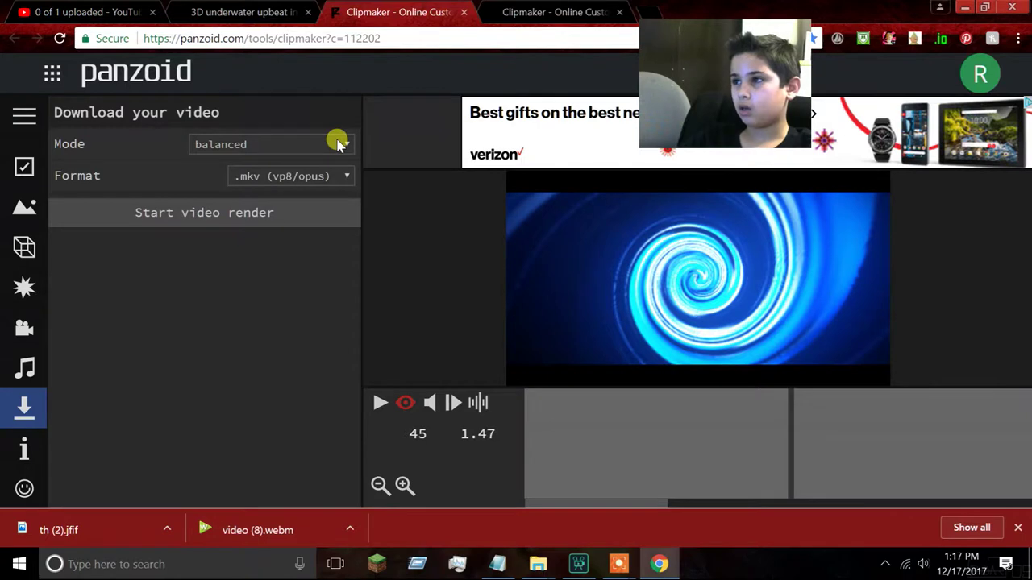
click(324, 177)
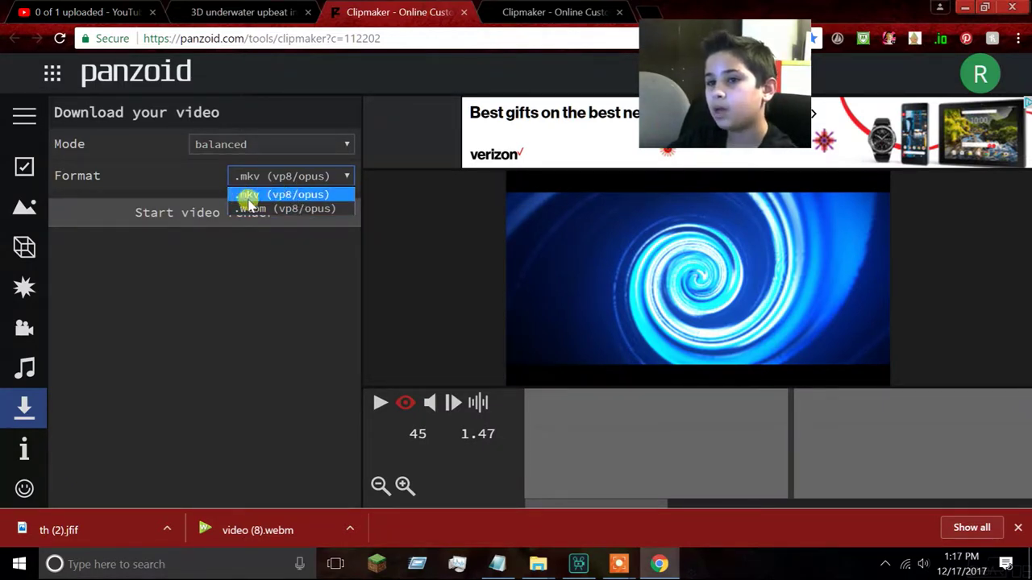
click(298, 210)
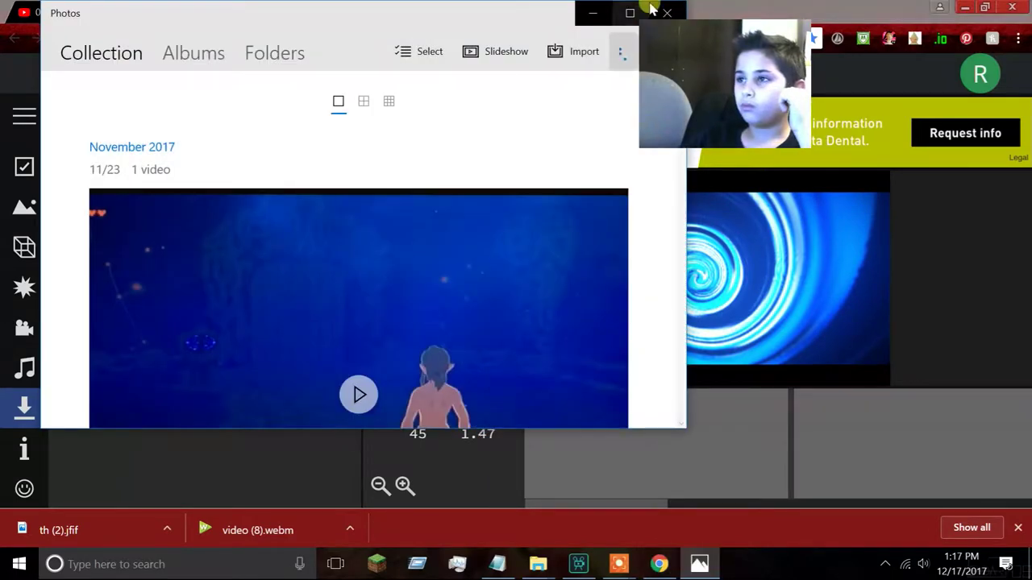
Close Photos, cancel the iTunes iPhone passcode error, and close iTunes.
click(669, 16)
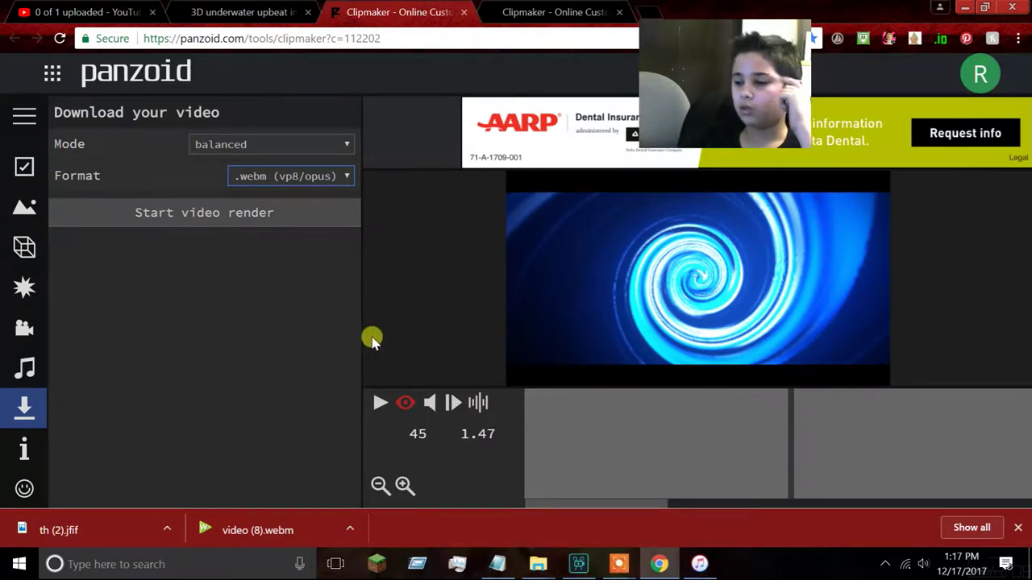
mouse_move(695, 568)
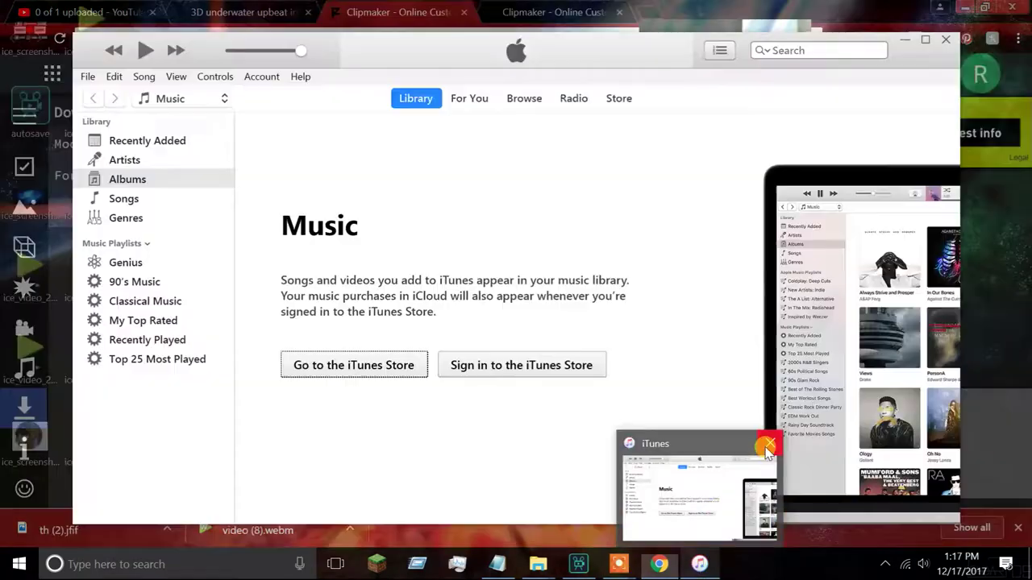
click(746, 460)
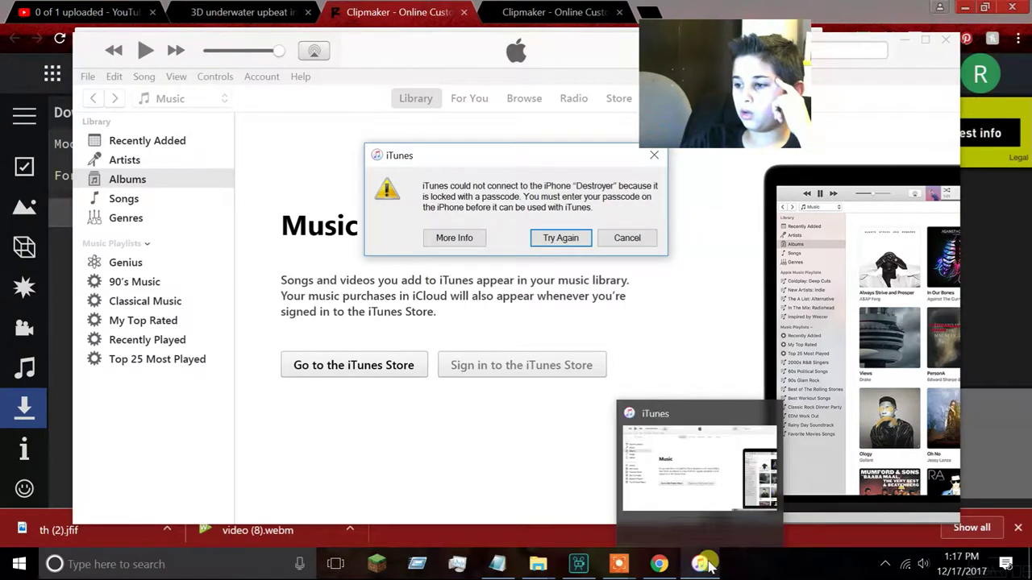
click(637, 238)
click(945, 39)
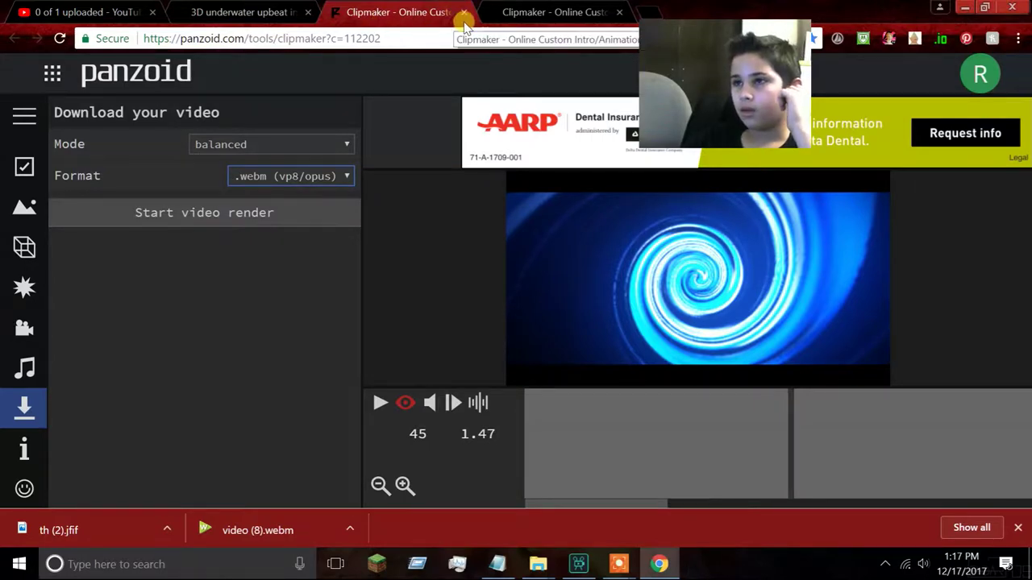
Close the finished intro's download tab, leaving without saving.
click(250, 8)
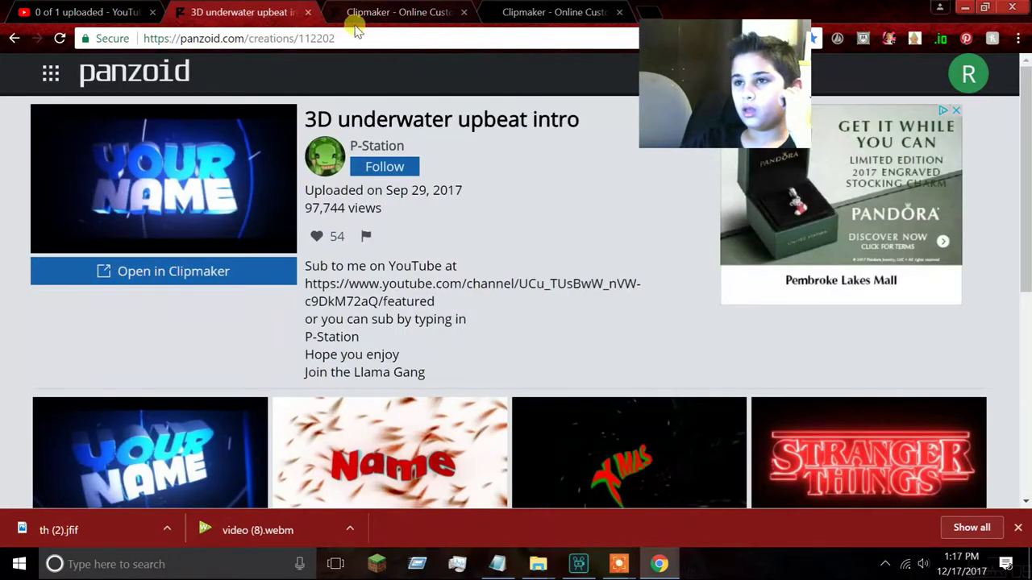
click(435, 12)
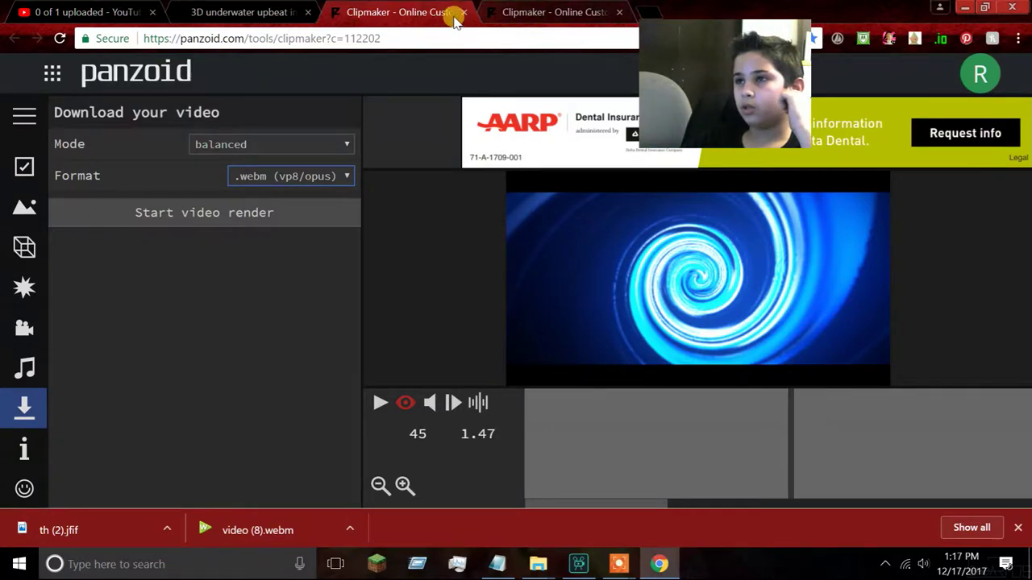
click(464, 12)
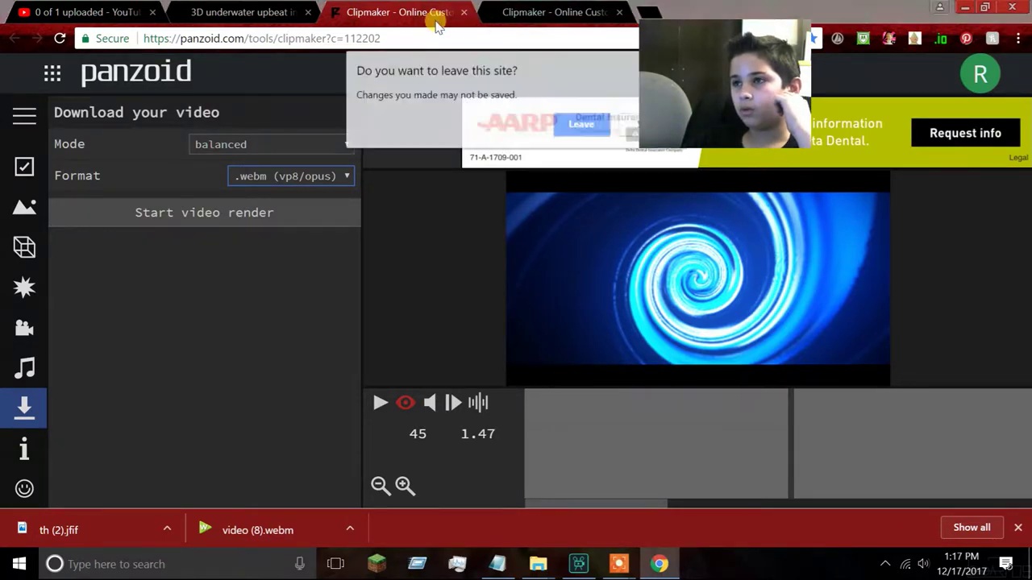
click(582, 125)
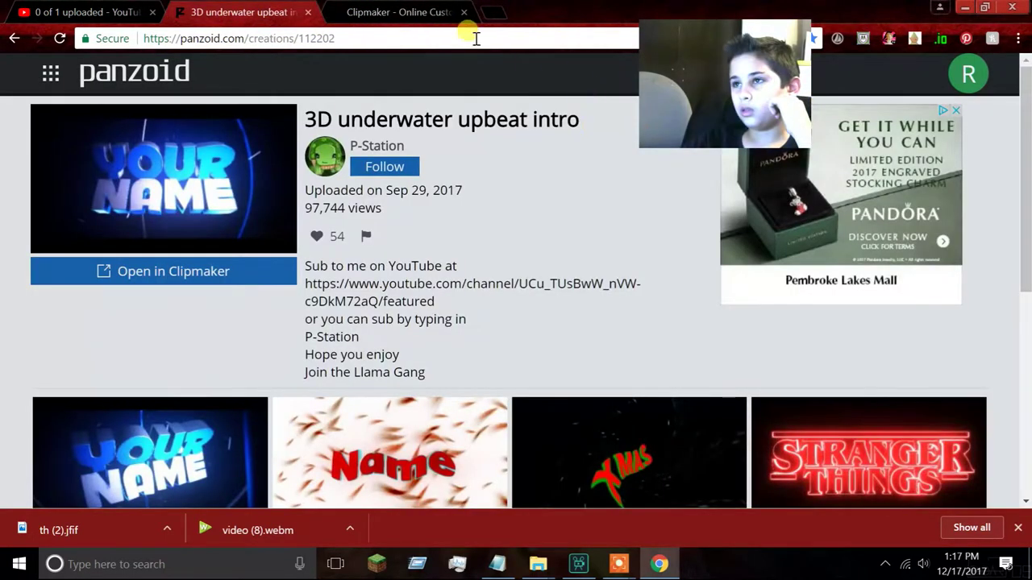
Switch to the outro template tab, show the flat preview, and play then pause it.
click(396, 12)
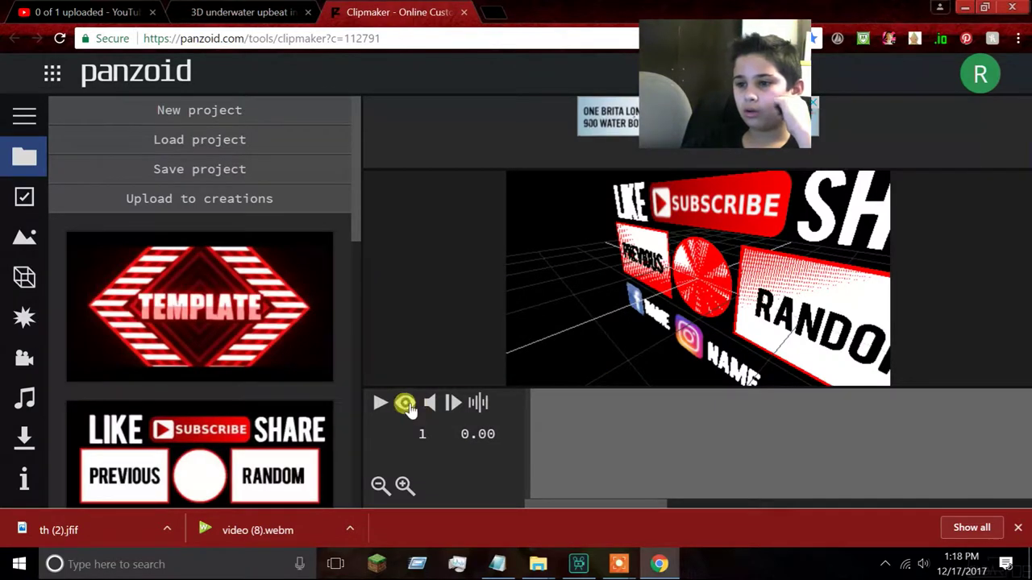
click(406, 403)
click(377, 404)
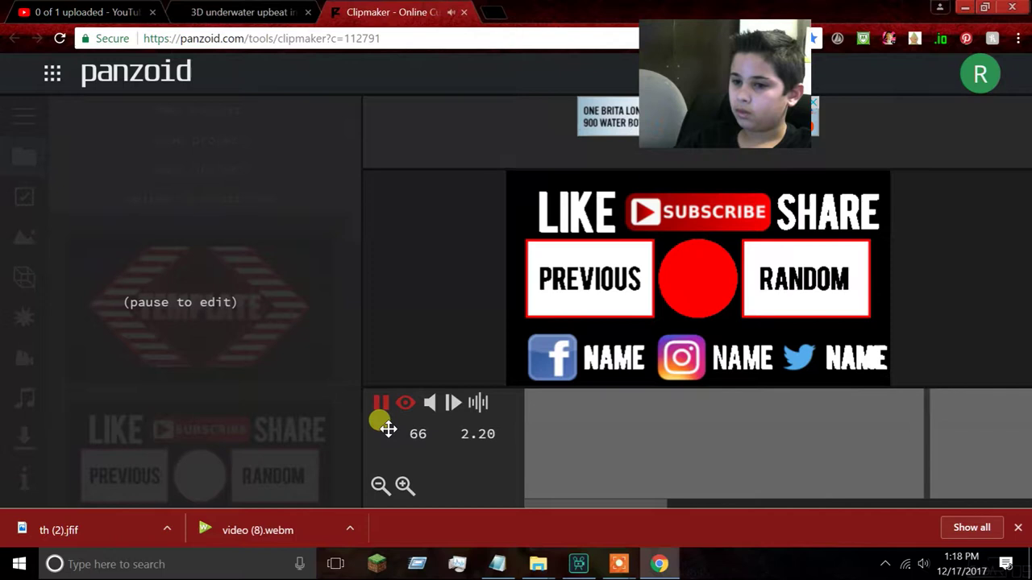
click(379, 401)
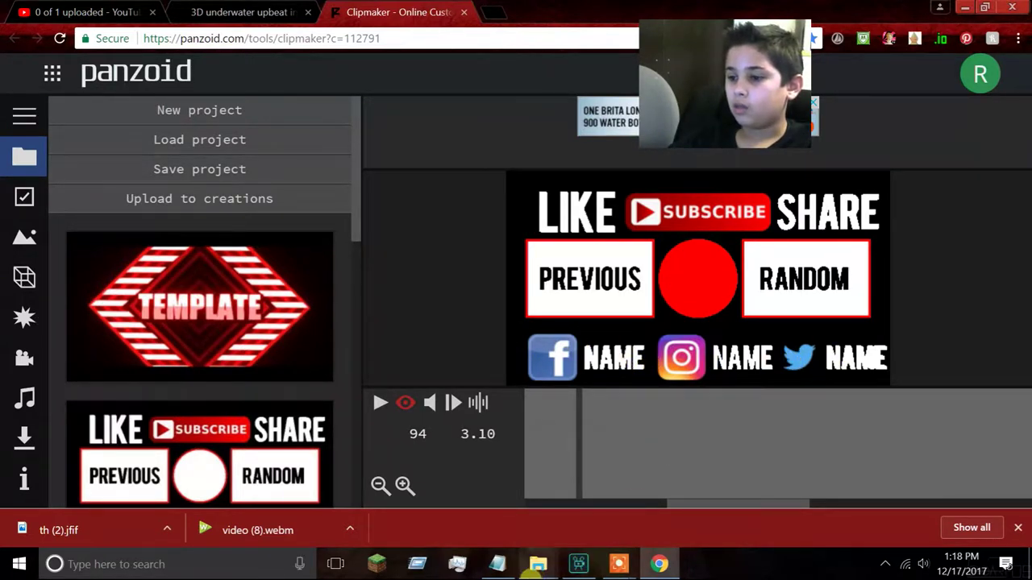
mouse_move(592, 567)
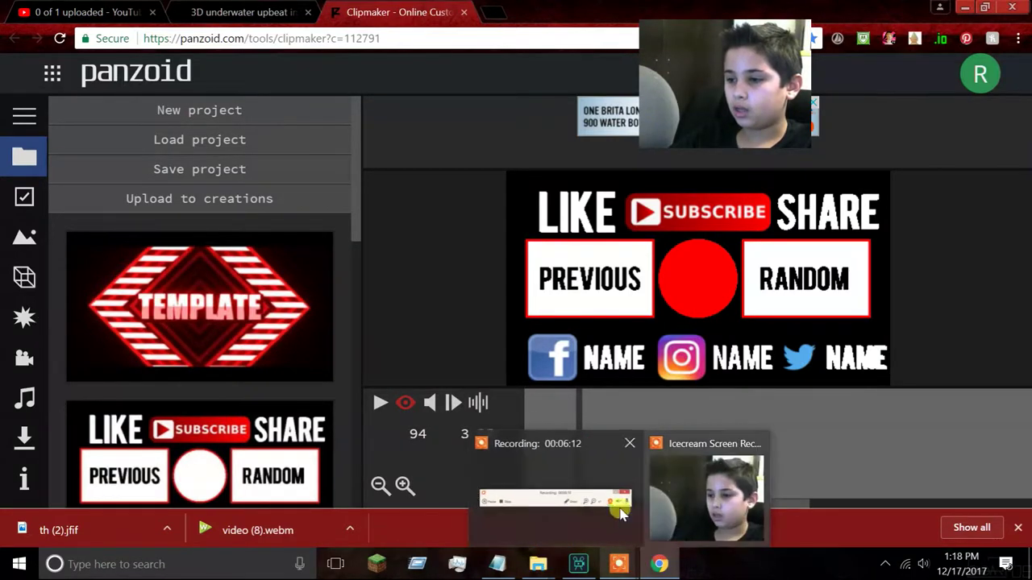
click(578, 564)
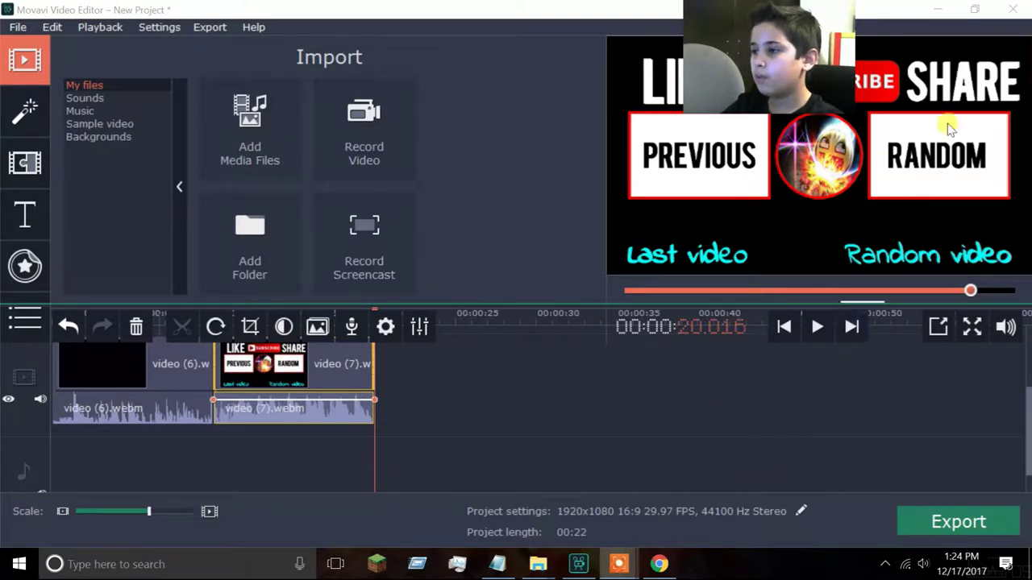
click(938, 10)
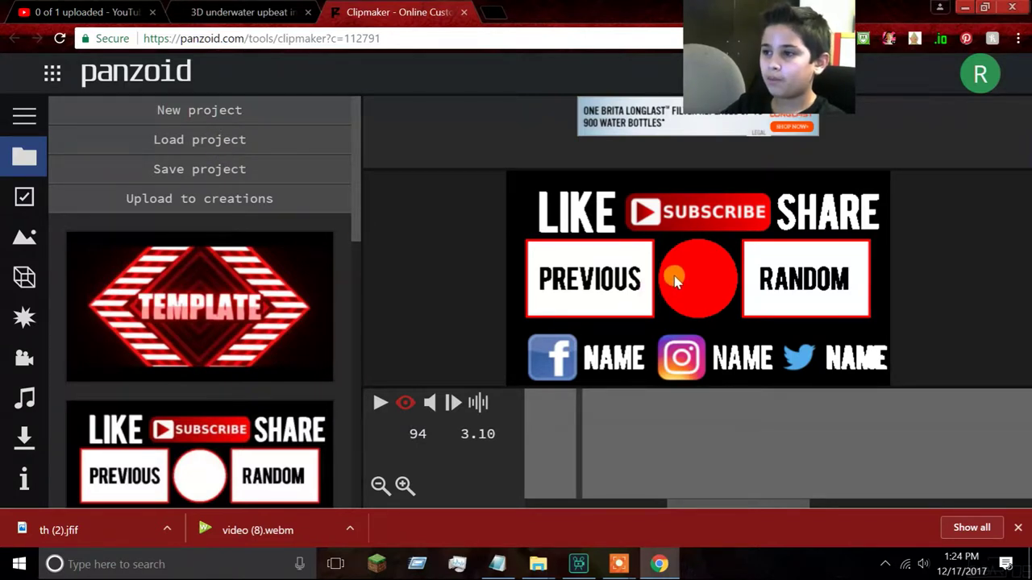
click(25, 280)
Select the Circle shape and switch its appearance from solid colour to image.
click(212, 166)
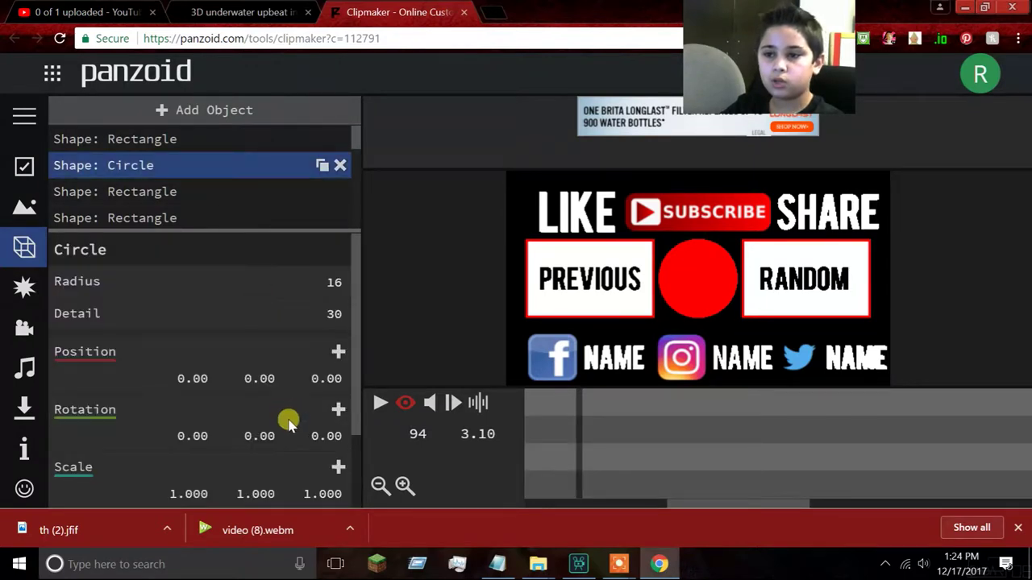
scroll(291, 419, down, 2)
click(314, 432)
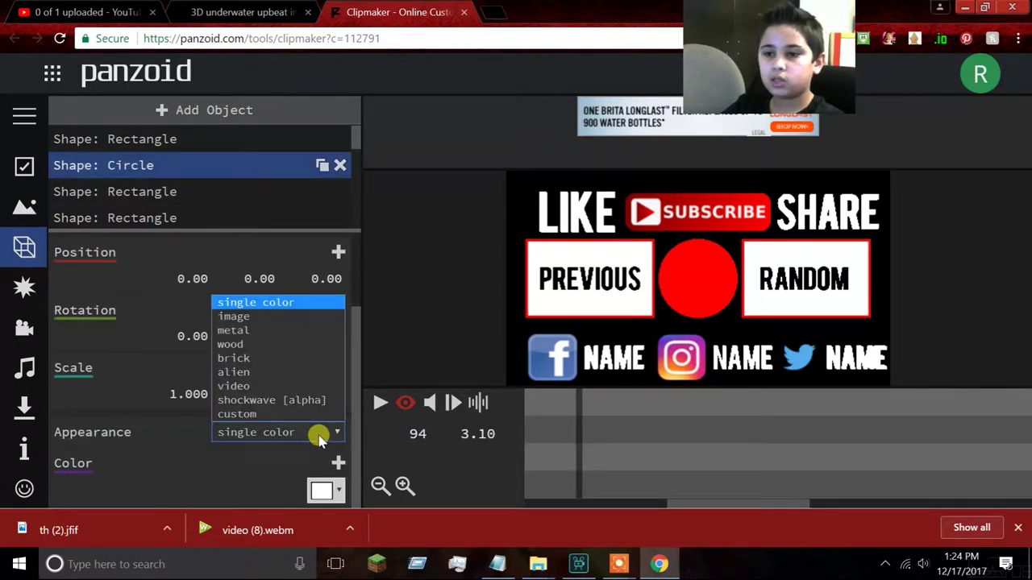
click(246, 323)
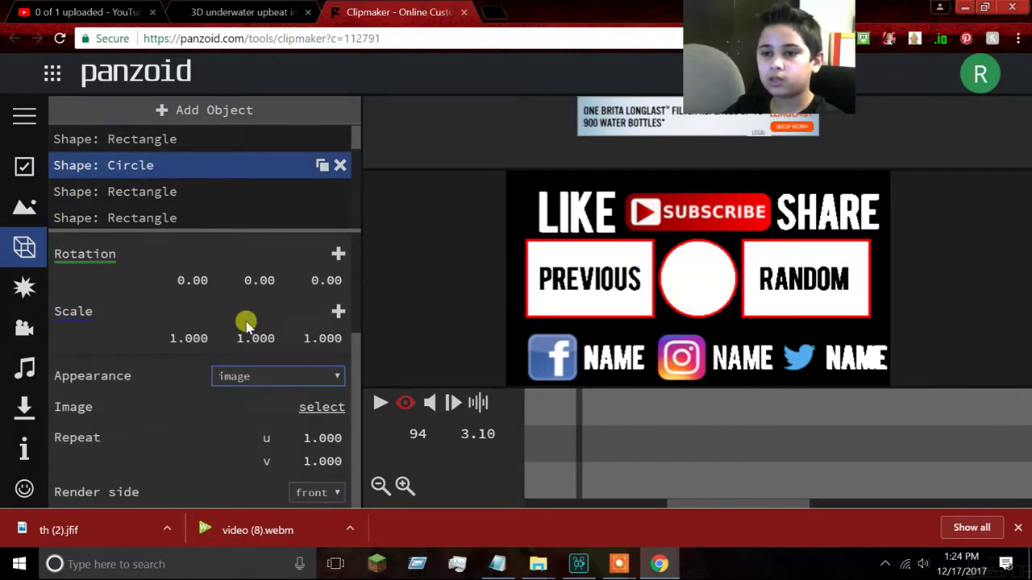
Fill the circle with the crop (1) picture from Downloads after briefly trying the download picture.
click(321, 408)
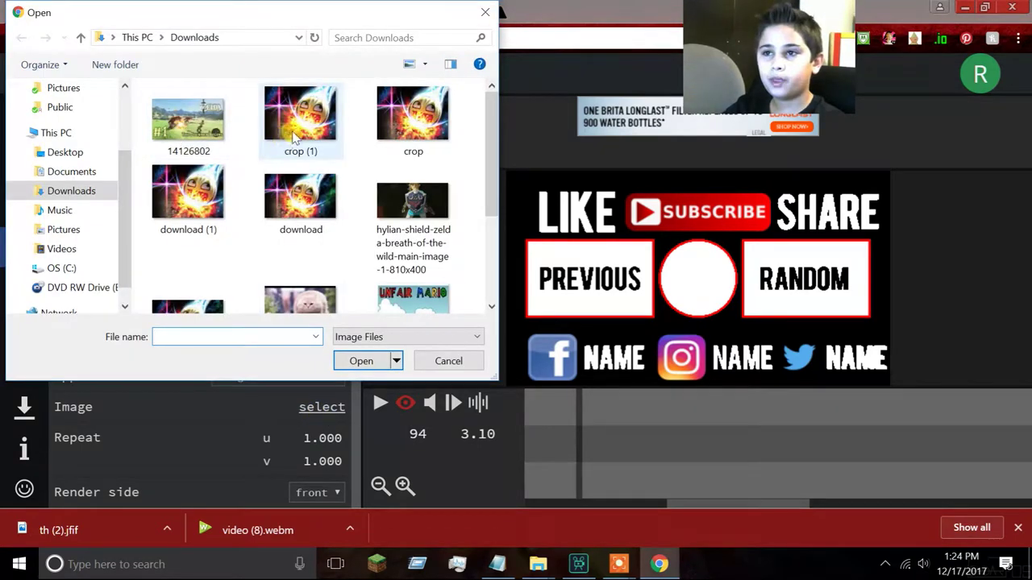
click(362, 360)
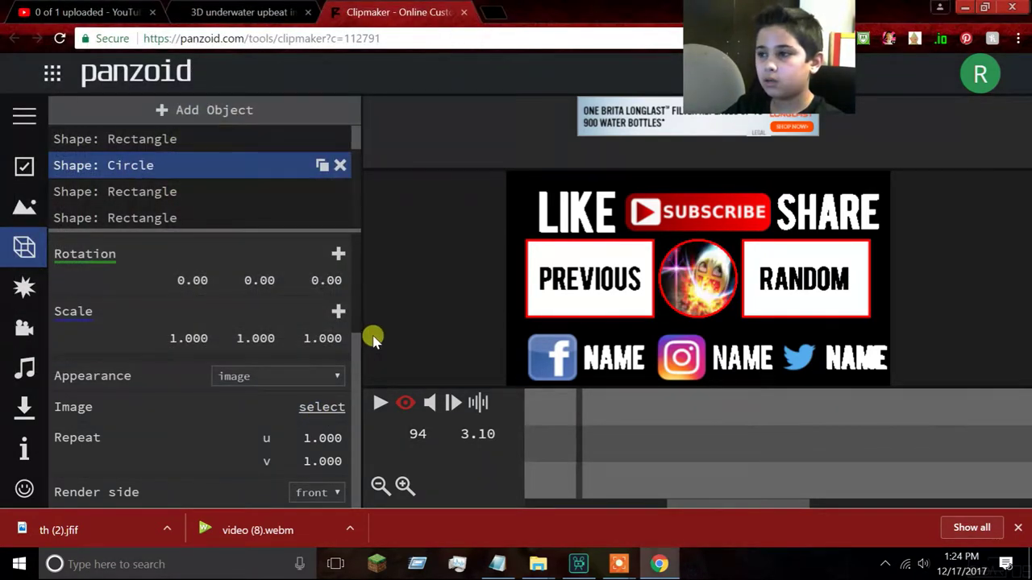
click(308, 407)
click(298, 203)
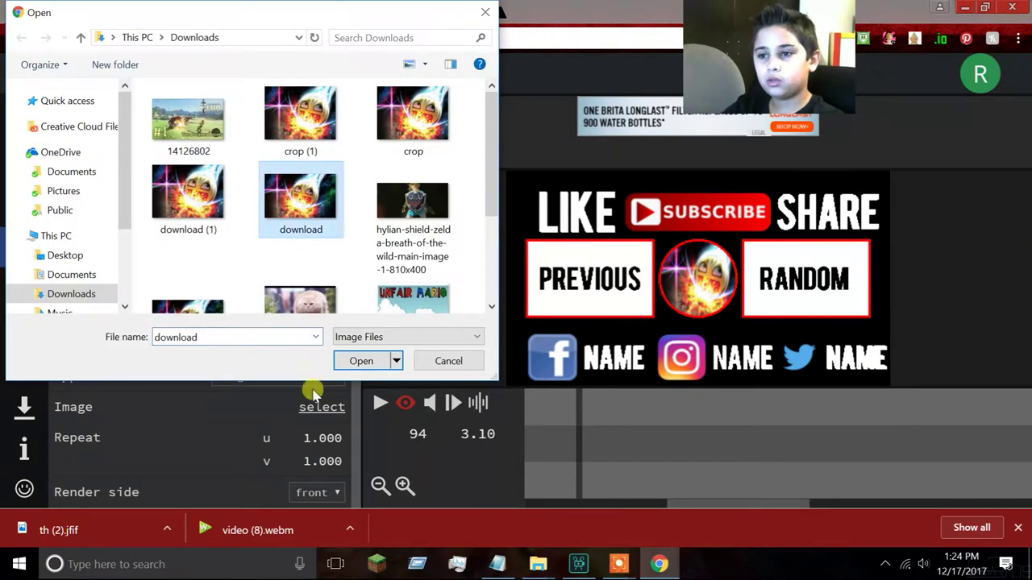
click(362, 360)
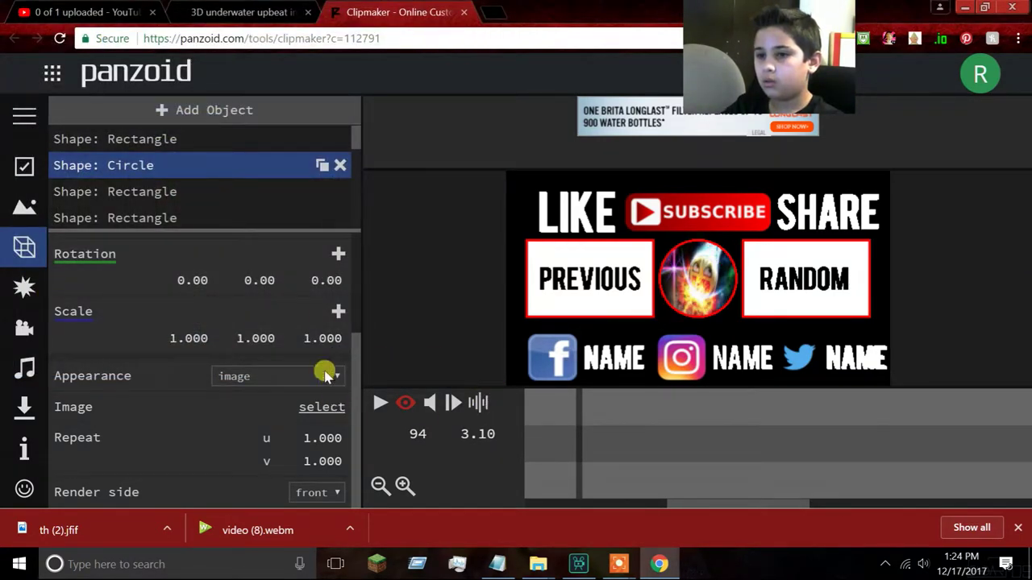
click(330, 408)
click(300, 117)
click(361, 362)
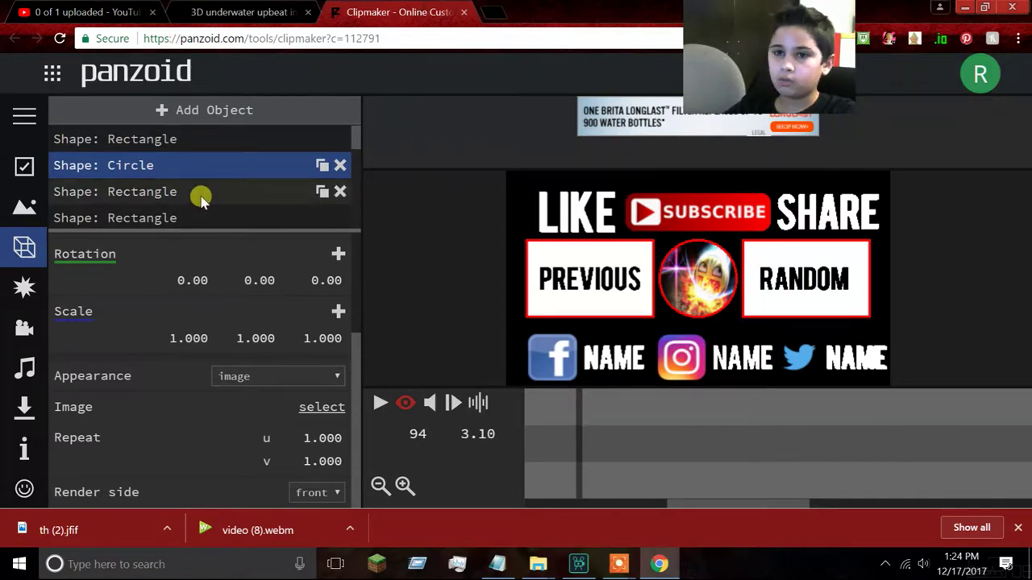
Move the Circle below the next Rectangle in the object list order.
drag(181, 202, 150, 171)
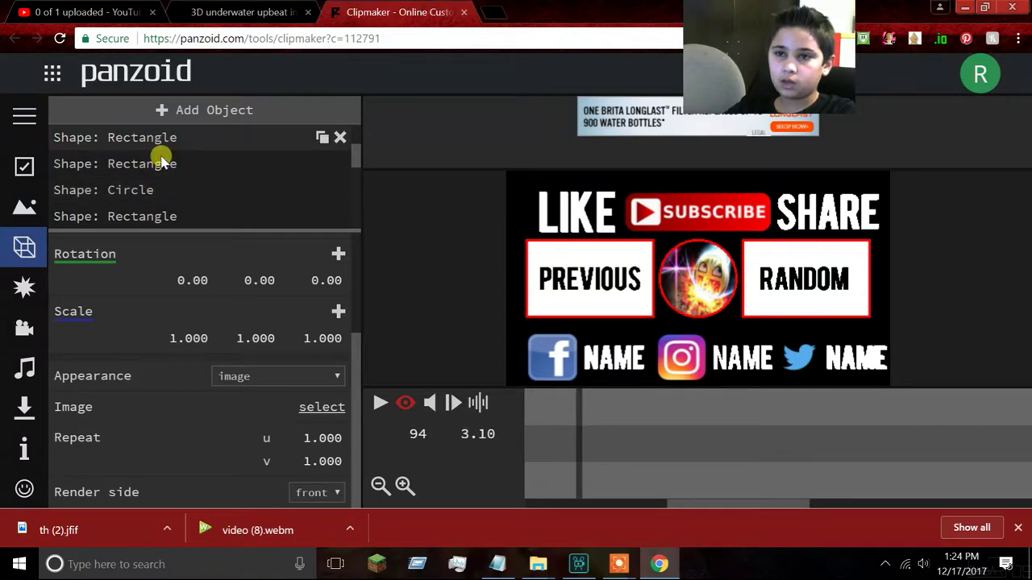
scroll(151, 198, down, 3)
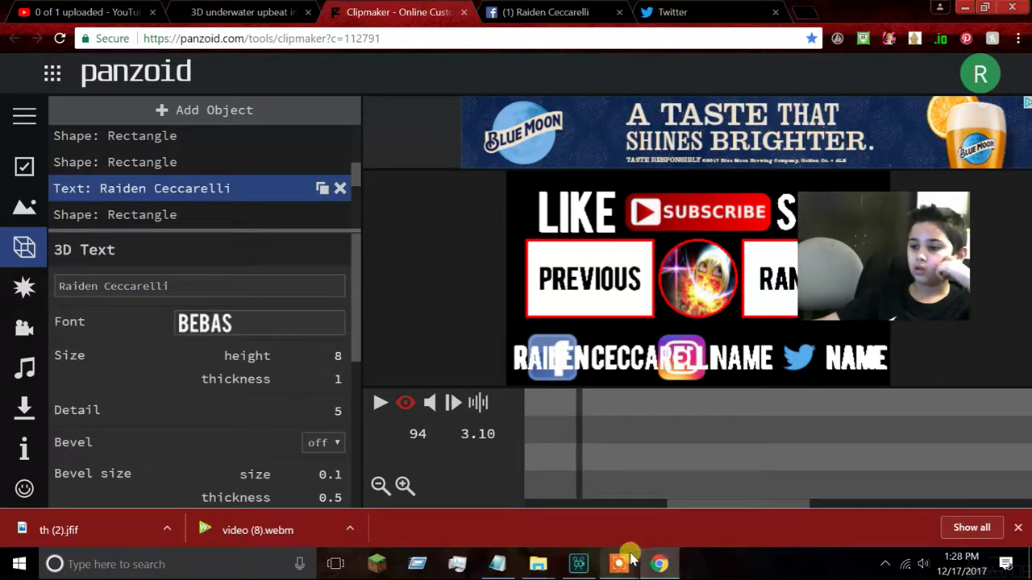
mouse_move(621, 562)
mouse_move(754, 446)
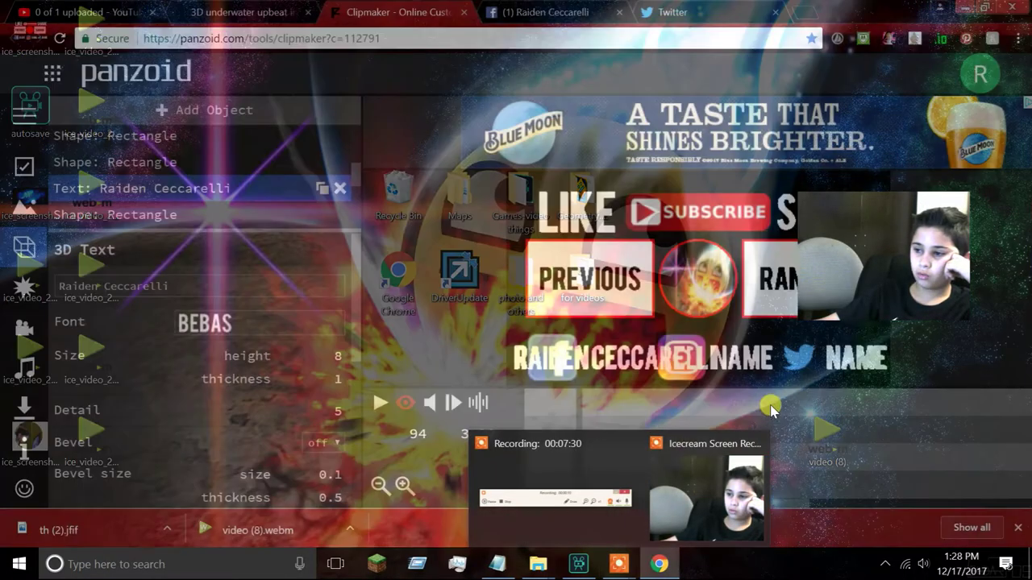